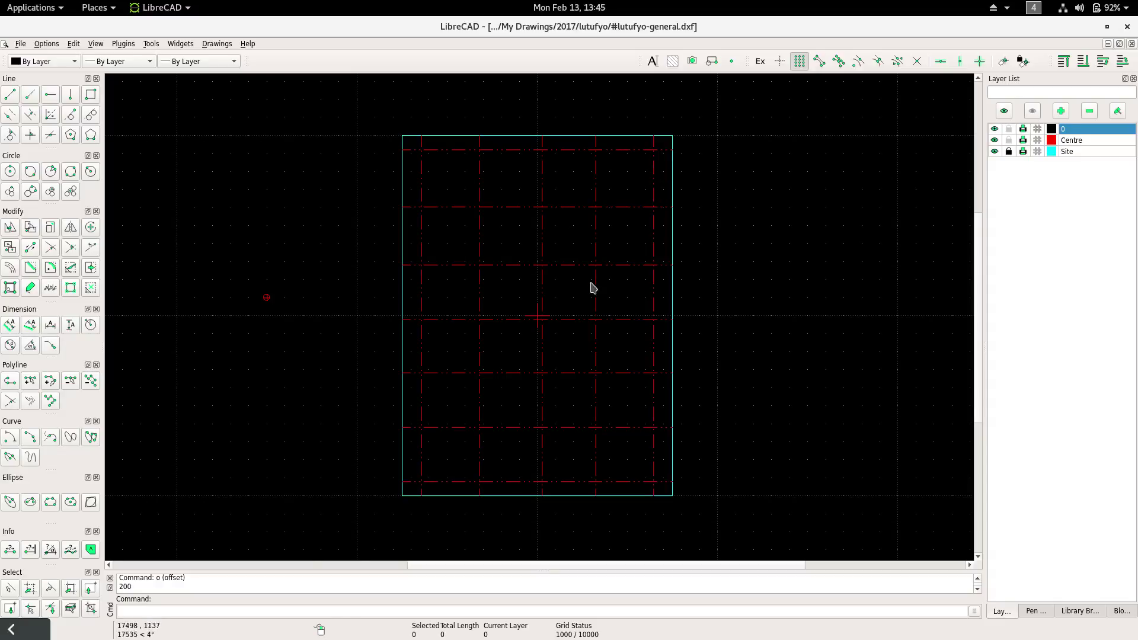
pyautogui.moveTo(606, 301); pyautogui.dragTo(582, 308, button='middle')
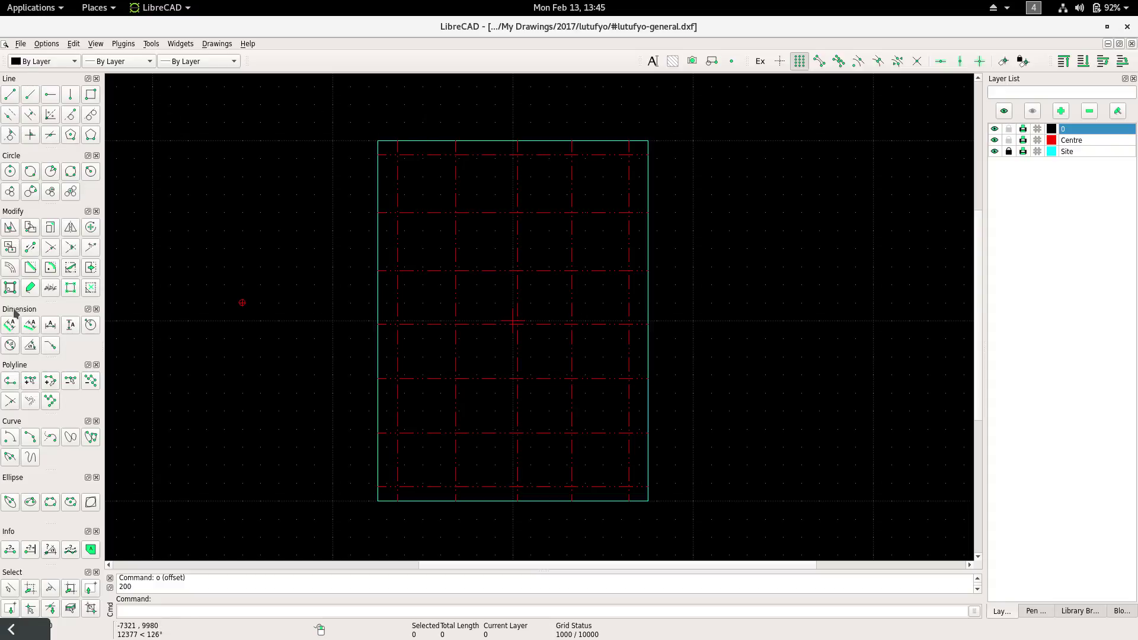
pyautogui.click(187, 47)
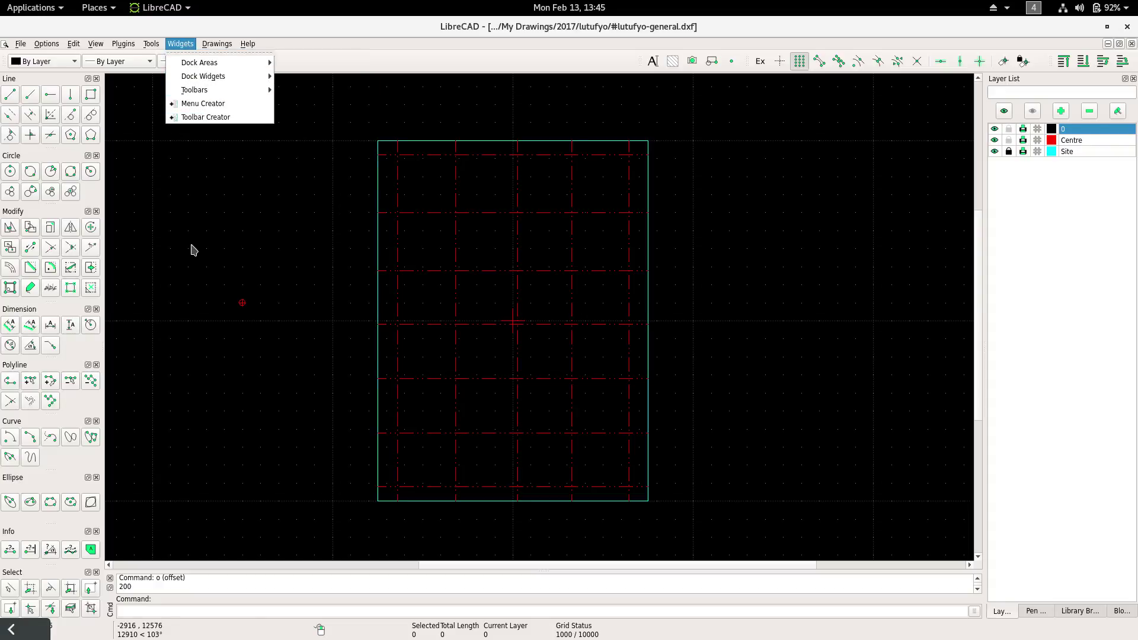
pyautogui.moveTo(192, 244); pyautogui.dragTo(177, 200)
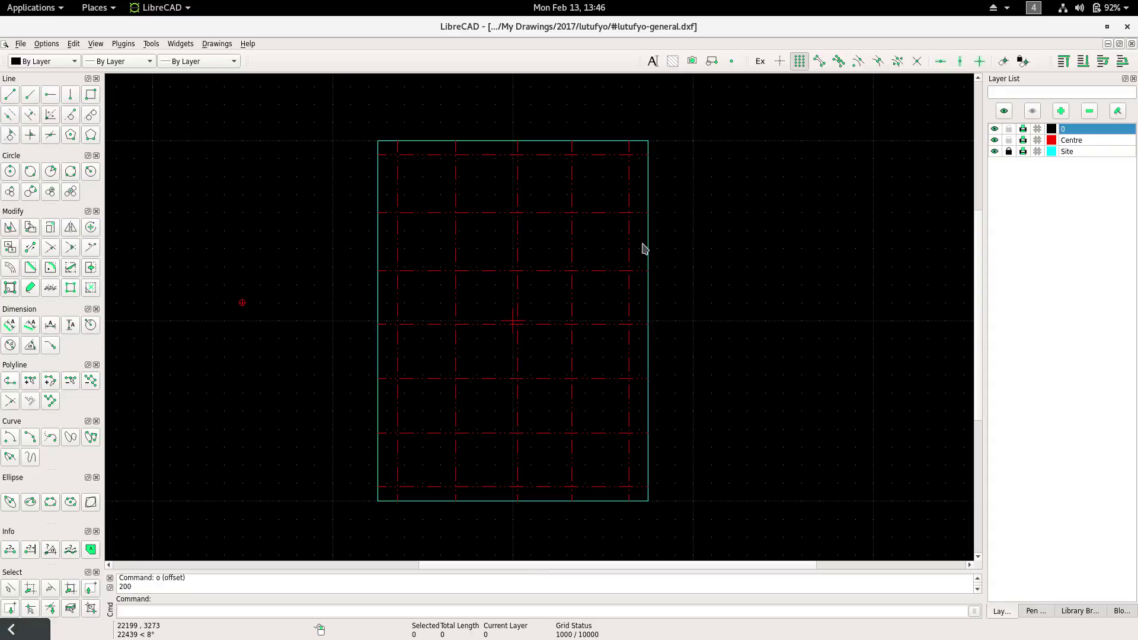
pyautogui.moveTo(629, 265); pyautogui.dragTo(649, 243, button='middle')
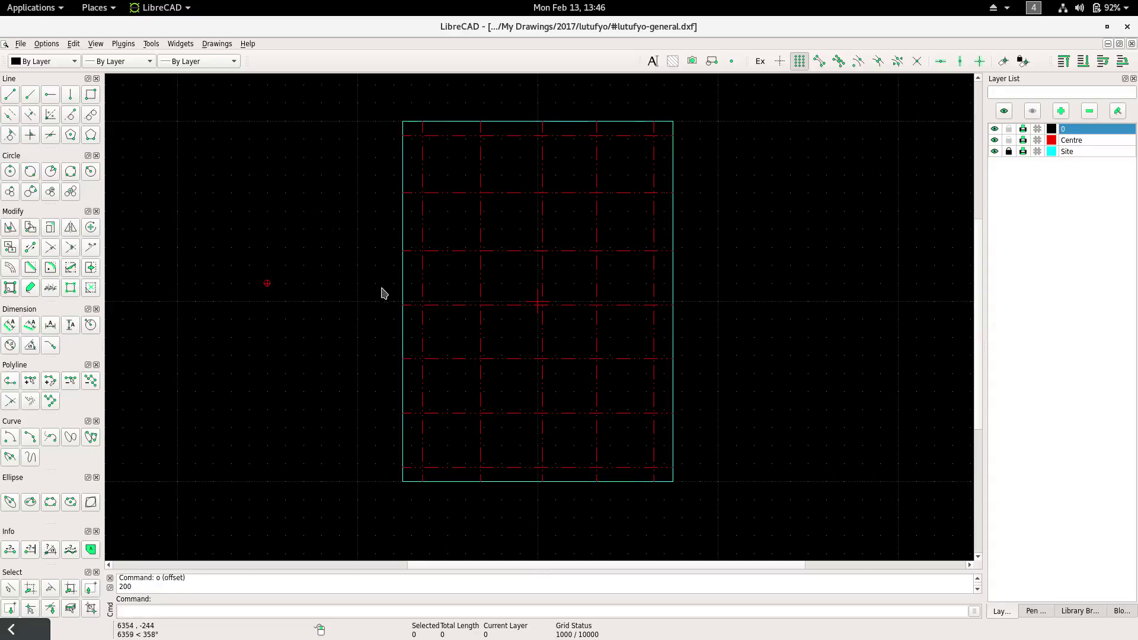
pyautogui.scroll(1, 439, 303)
pyautogui.moveTo(447, 305); pyautogui.dragTo(439, 318, button='middle')
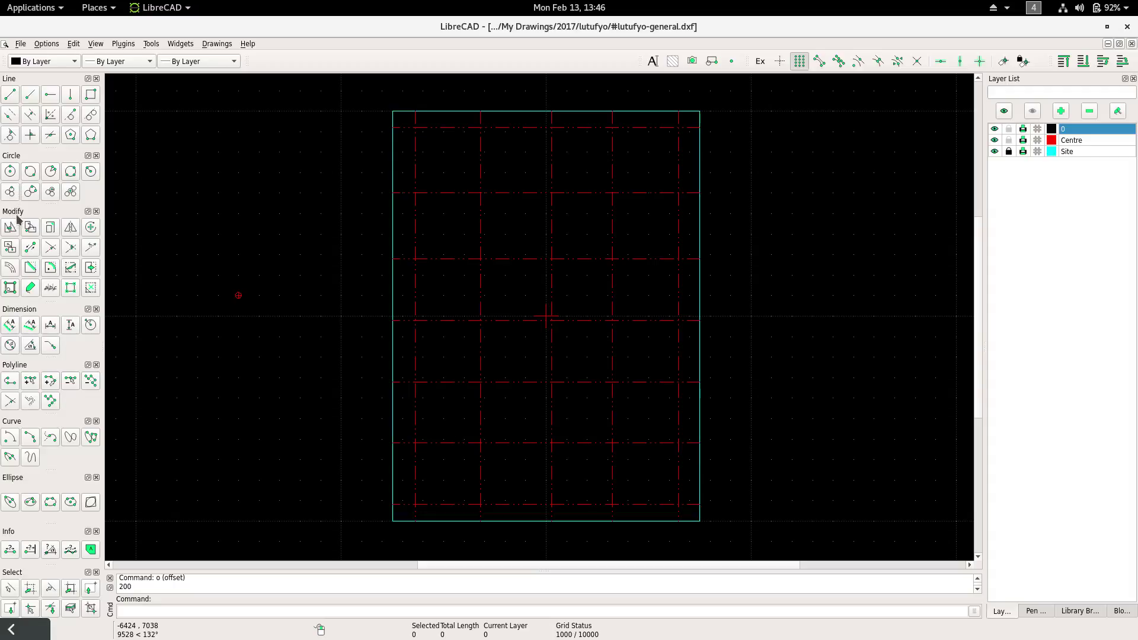
# Step: Stack the Circle tool group with the Line tool group as tabs and switch back and forth between the two
pyautogui.moveTo(20, 160); pyautogui.dragTo(36, 143)
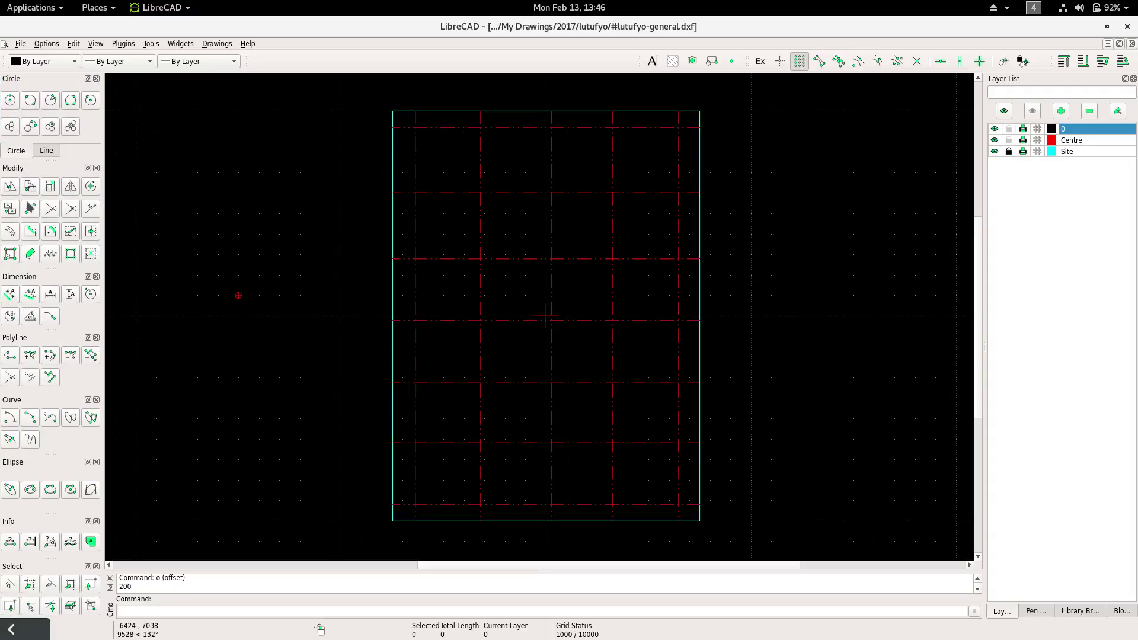
pyautogui.click(47, 152)
pyautogui.click(16, 152)
pyautogui.click(46, 152)
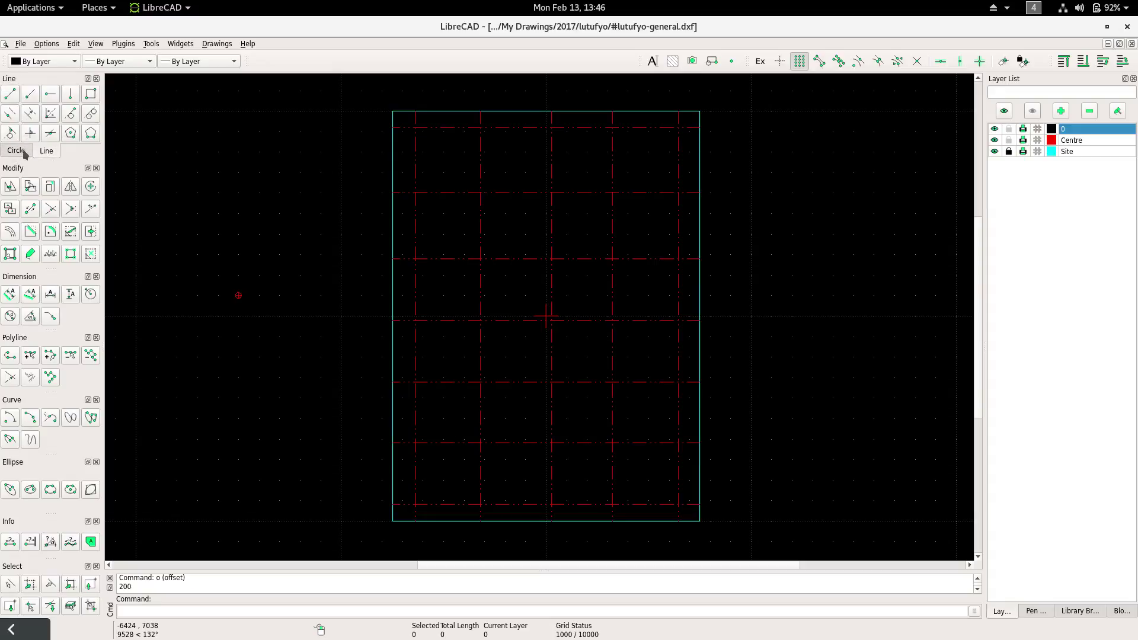
pyautogui.click(18, 152)
pyautogui.click(48, 152)
pyautogui.click(14, 152)
pyautogui.click(46, 152)
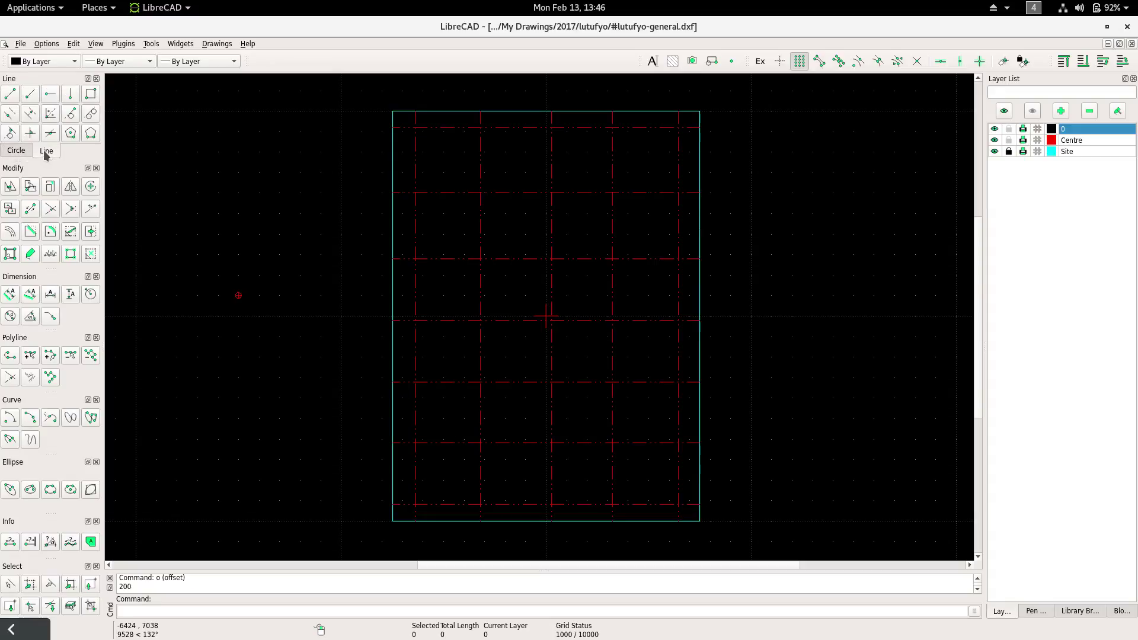
# Step: Separate the Line tool group from Circle and dock it above the Circle group
pyautogui.click(88, 78)
pyautogui.moveTo(55, 80); pyautogui.dragTo(55, 137)
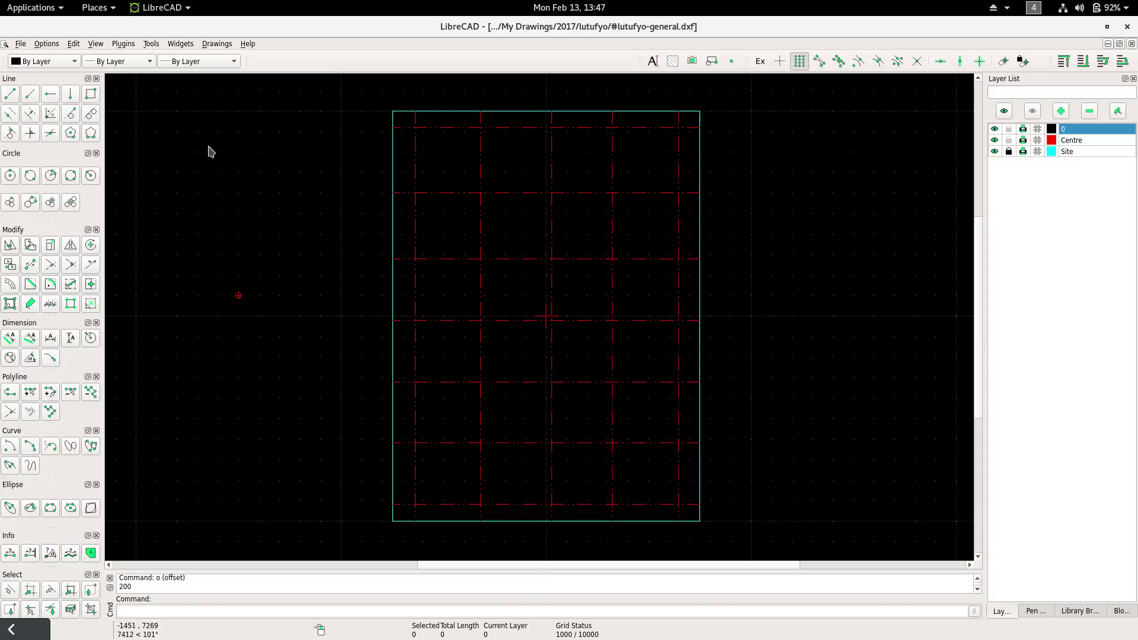
# Step: Examine the widget customization options and the custom command menu of the drawing area, and dismiss it
pyautogui.click(189, 48)
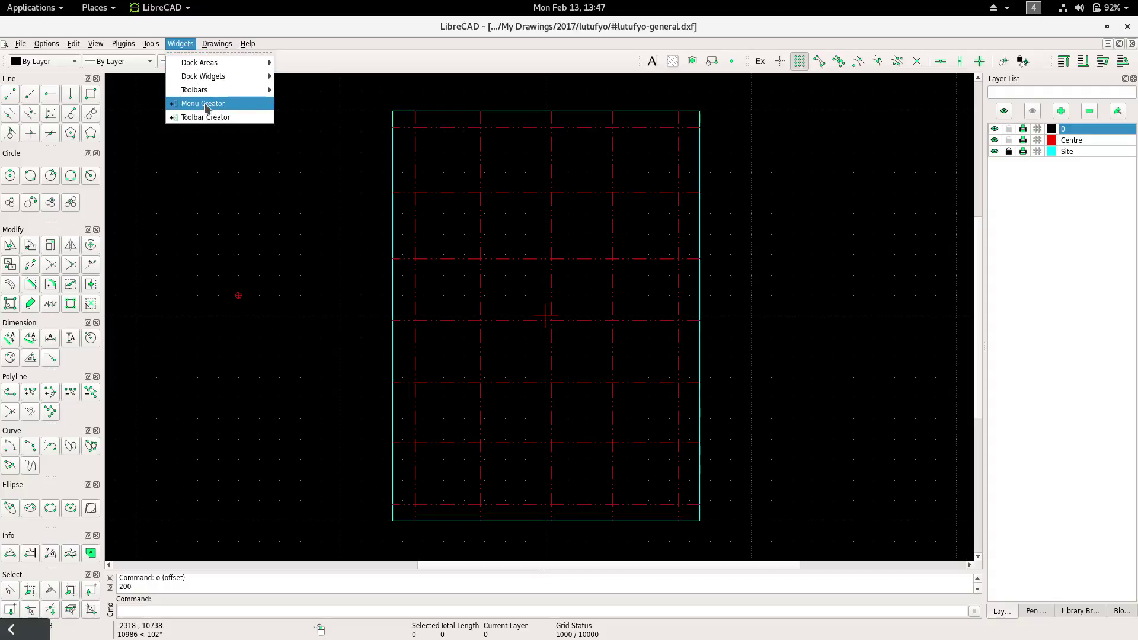
pyautogui.click(241, 241)
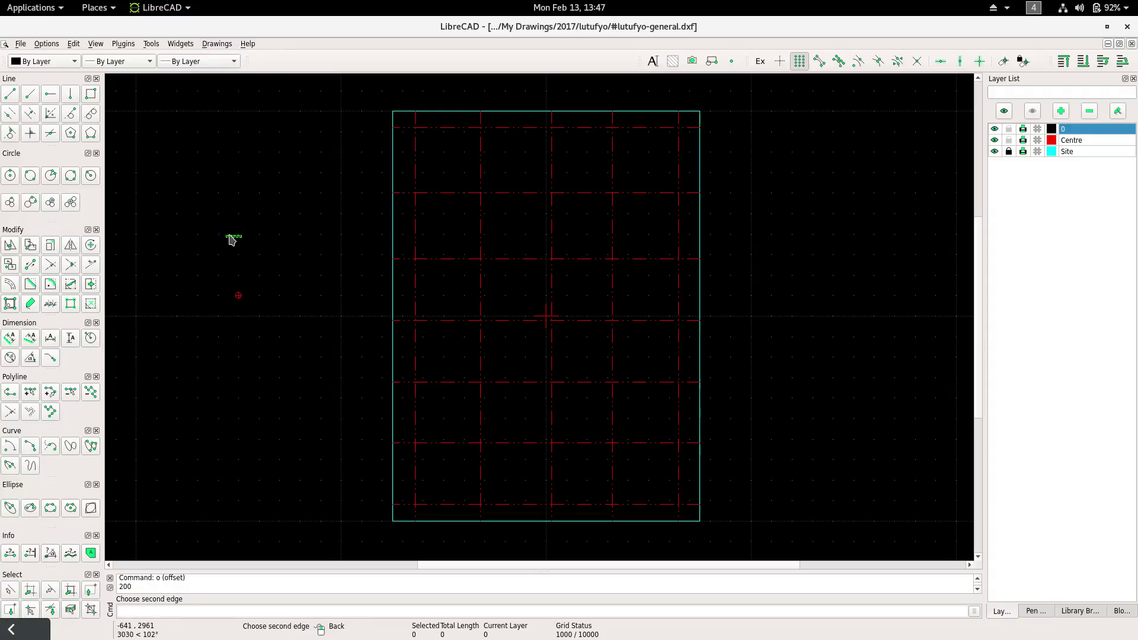
pyautogui.rightClick(254, 218)
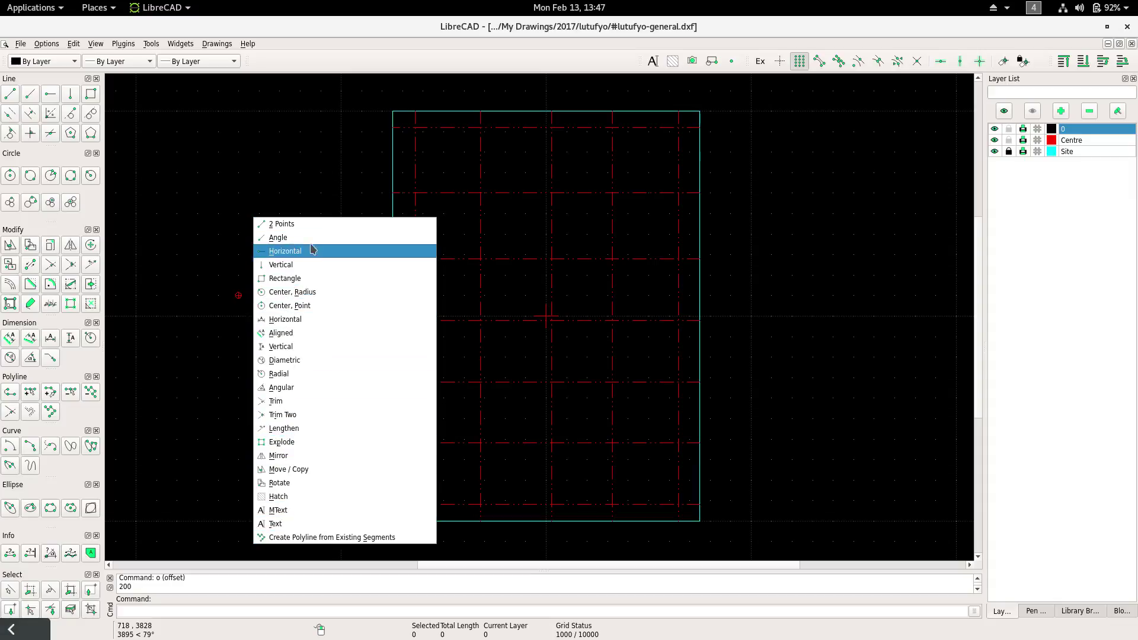
pyautogui.moveTo(192, 249); pyautogui.dragTo(261, 265)
pyautogui.moveTo(259, 309); pyautogui.dragTo(272, 297, button='middle')
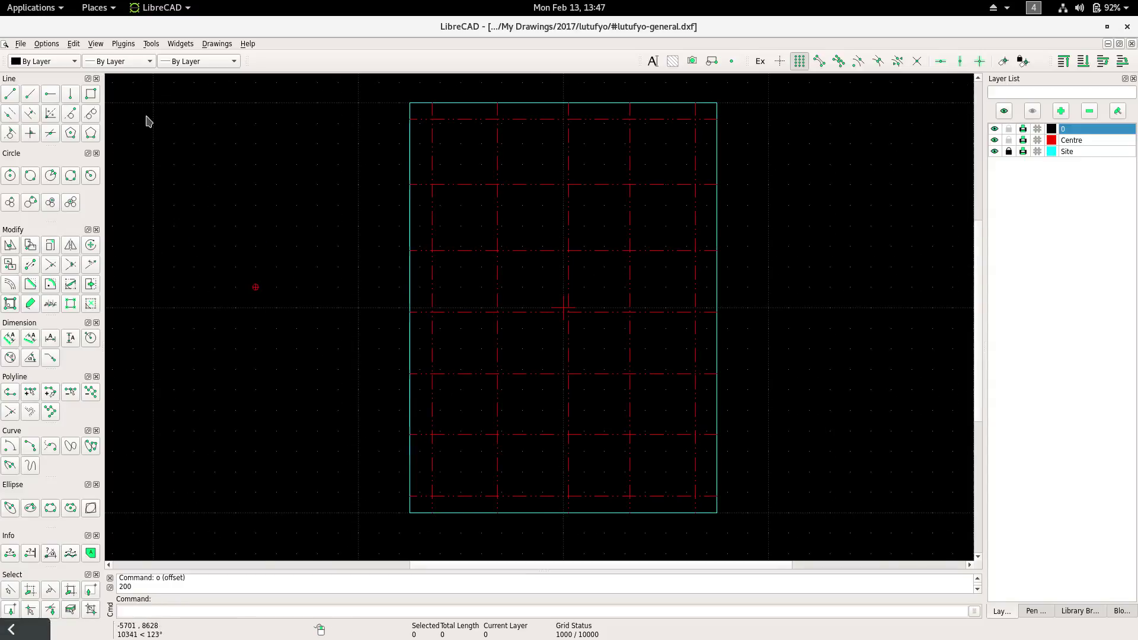
# Step: Examine the appearance and path settings in the application preferences and close the dialog
pyautogui.click(48, 43)
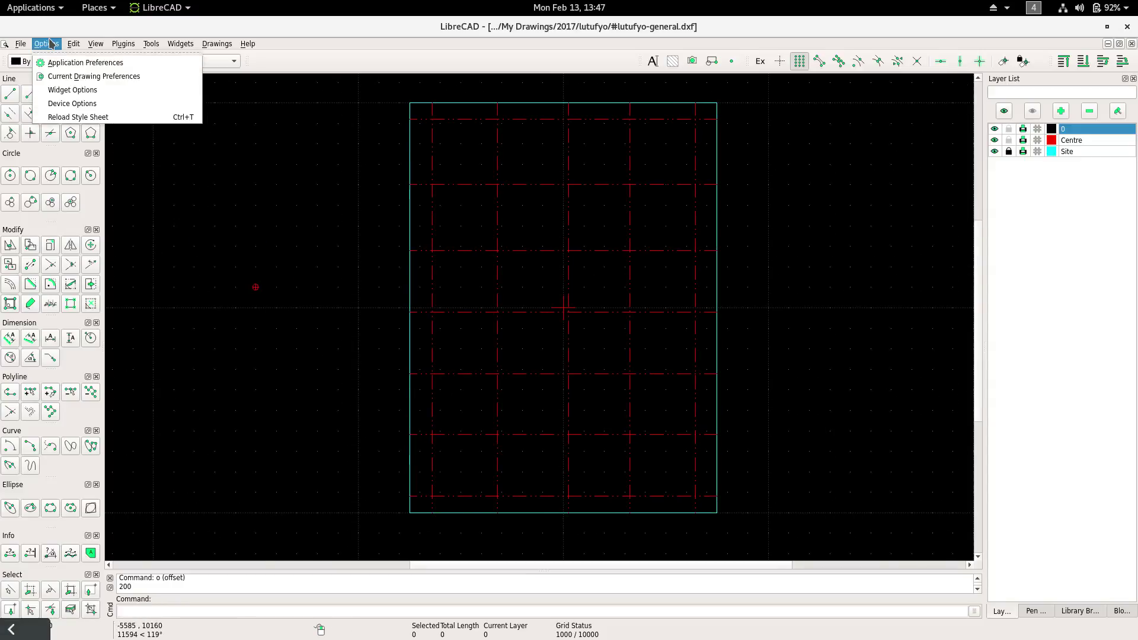
pyautogui.click(67, 66)
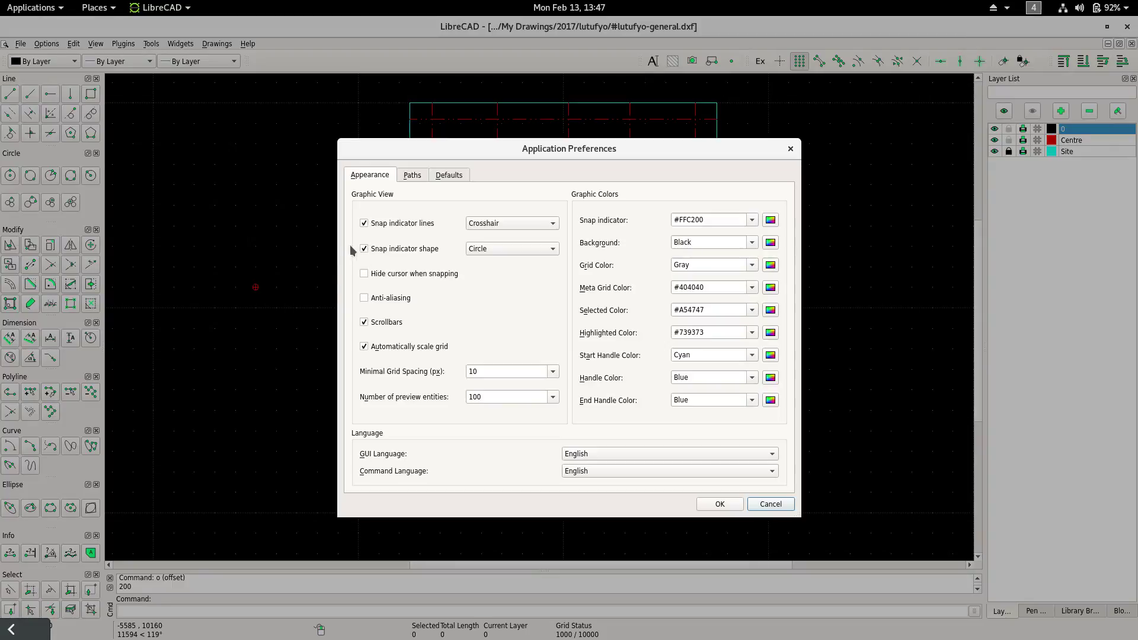
pyautogui.click(413, 177)
pyautogui.click(371, 176)
pyautogui.click(790, 149)
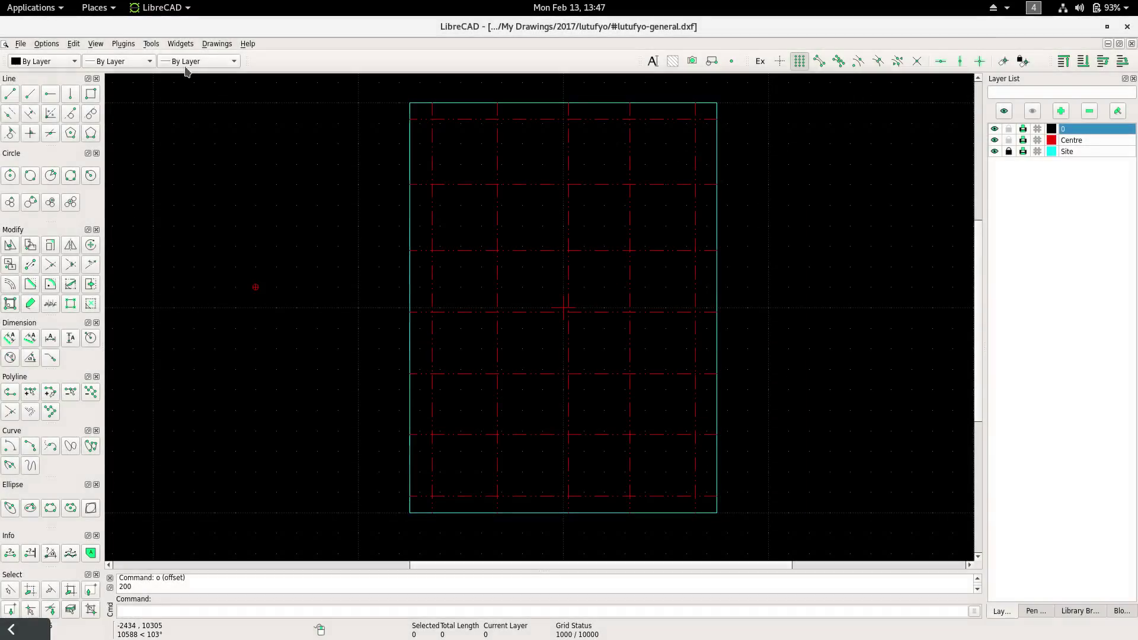
# Step: Review the current drawing preferences for paper, units, grid, dimensions and splines, and close the dialog
pyautogui.click(47, 45)
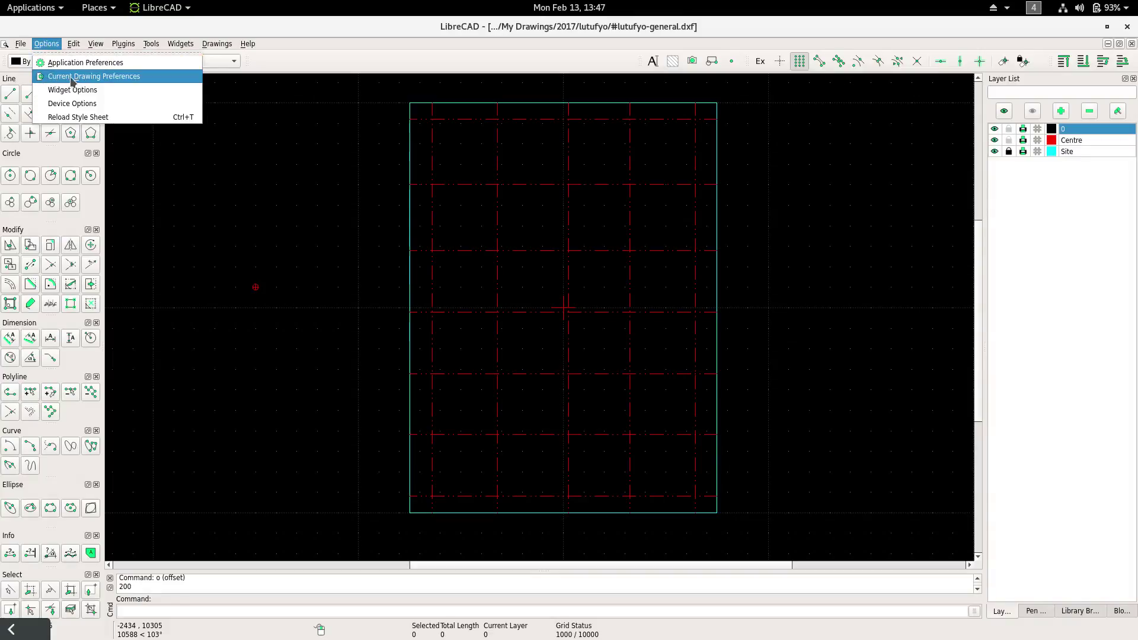
pyautogui.click(56, 78)
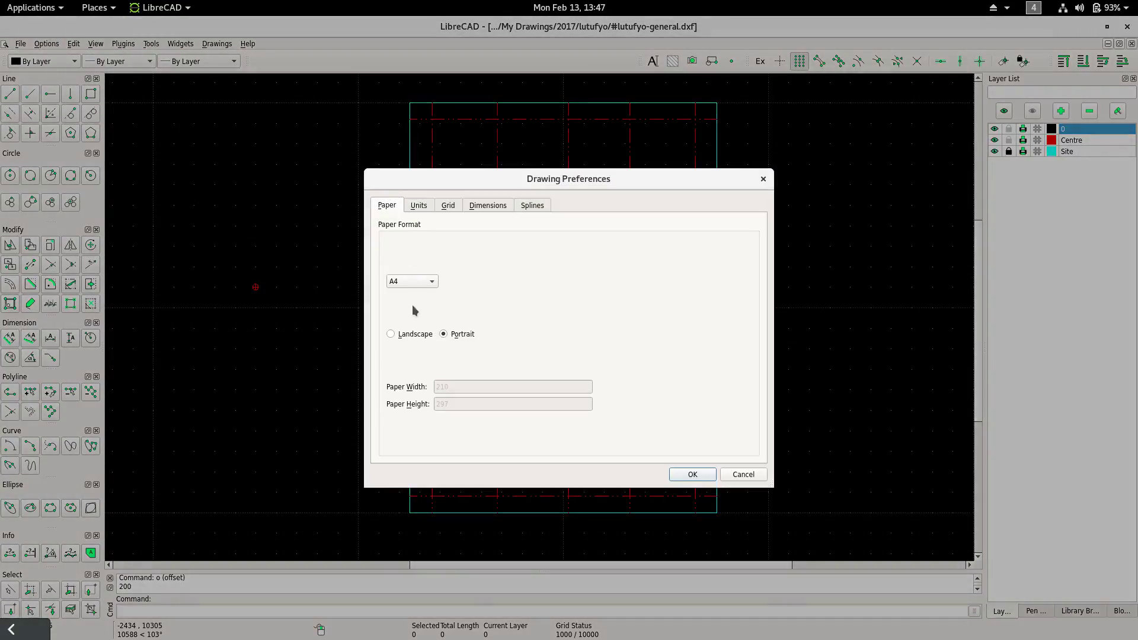
pyautogui.click(418, 205)
pyautogui.click(454, 205)
pyautogui.click(487, 205)
pyautogui.click(530, 205)
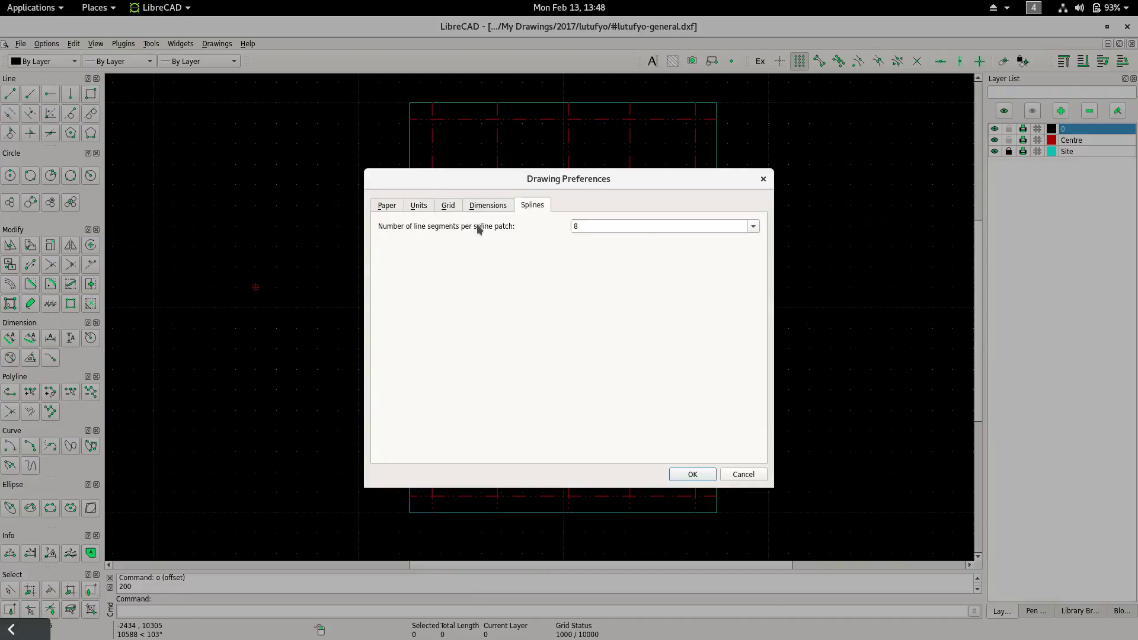
pyautogui.click(762, 179)
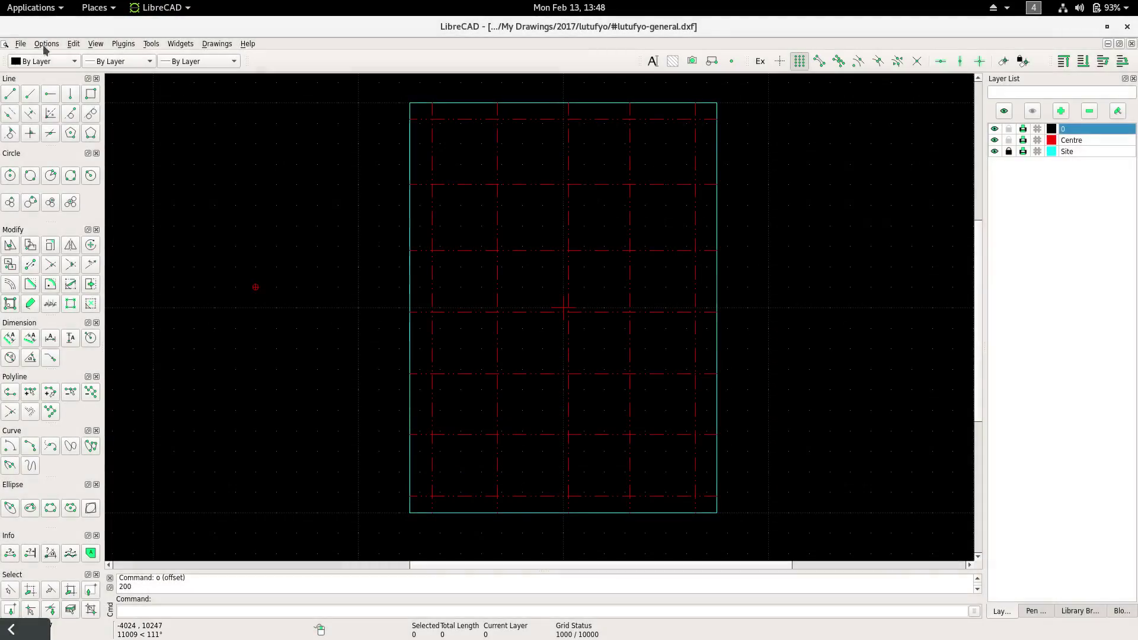
# Step: Review the appearance, paths and default settings in the application preferences and close the dialog
pyautogui.click(46, 43)
pyautogui.click(59, 59)
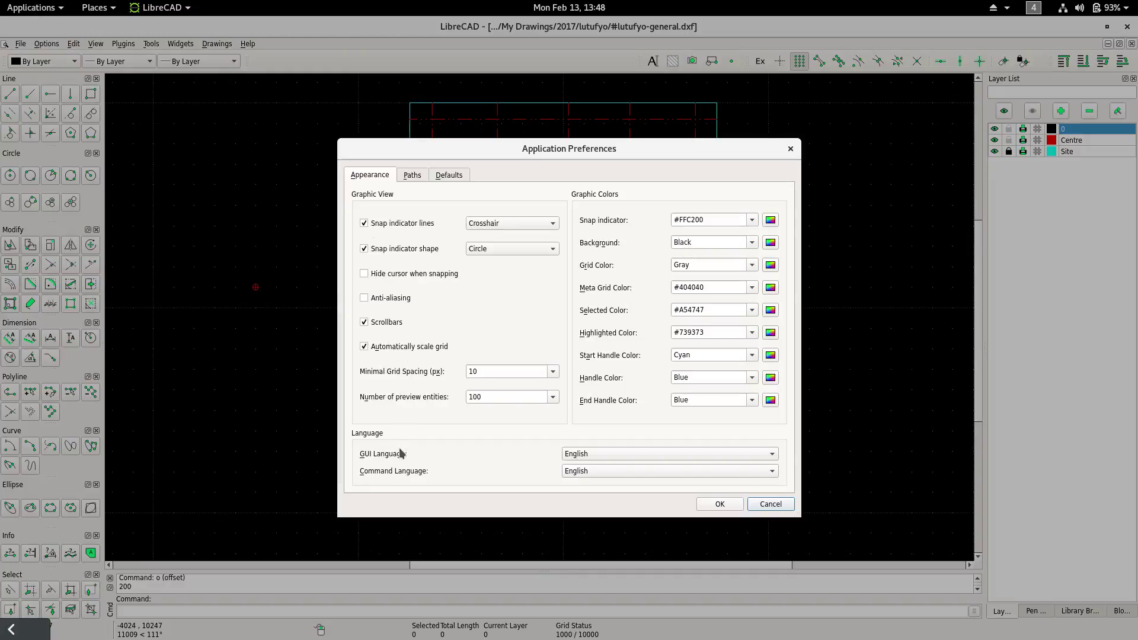
pyautogui.click(408, 176)
pyautogui.click(461, 174)
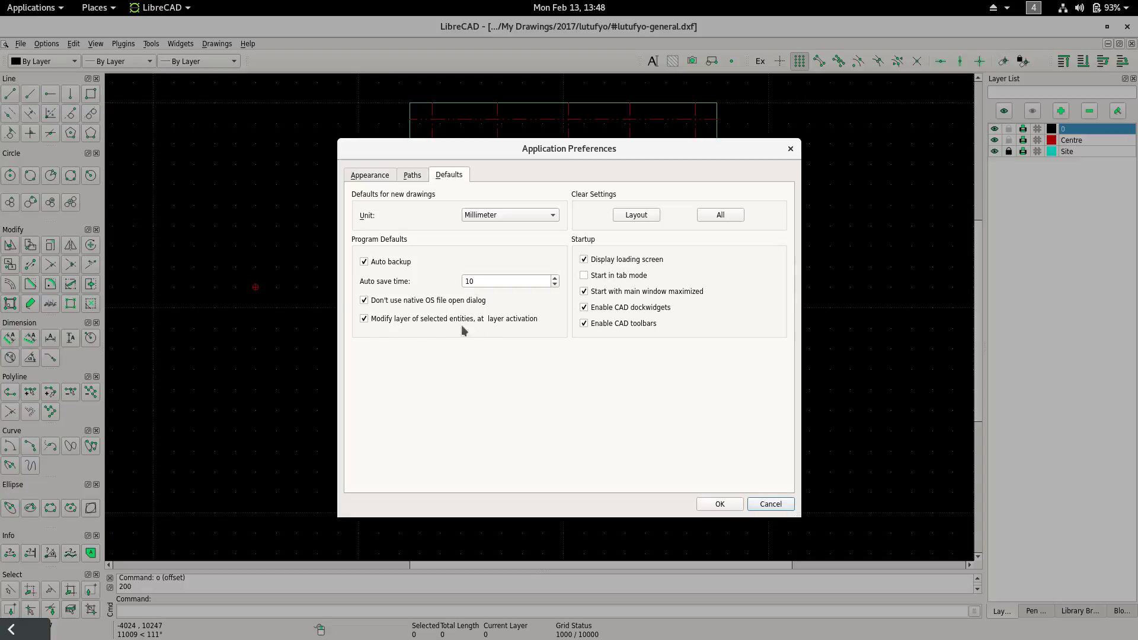
pyautogui.click(788, 151)
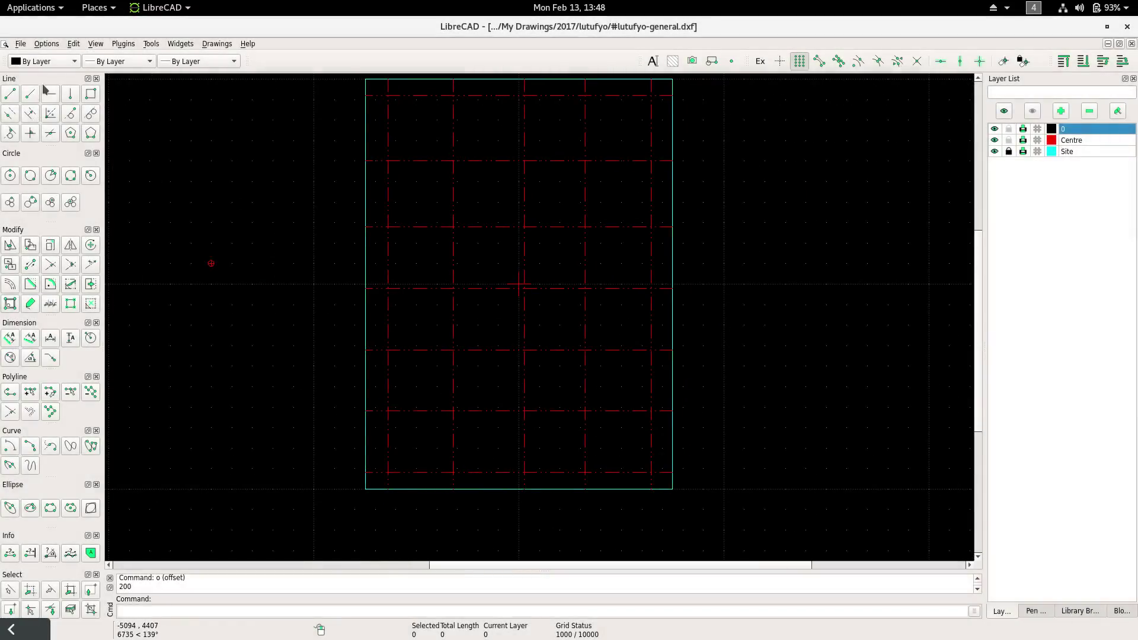
# Step: Draw three horizontal lines of length 15000, snapped at their middle, stacked below the site rectangle
pyautogui.click(50, 93)
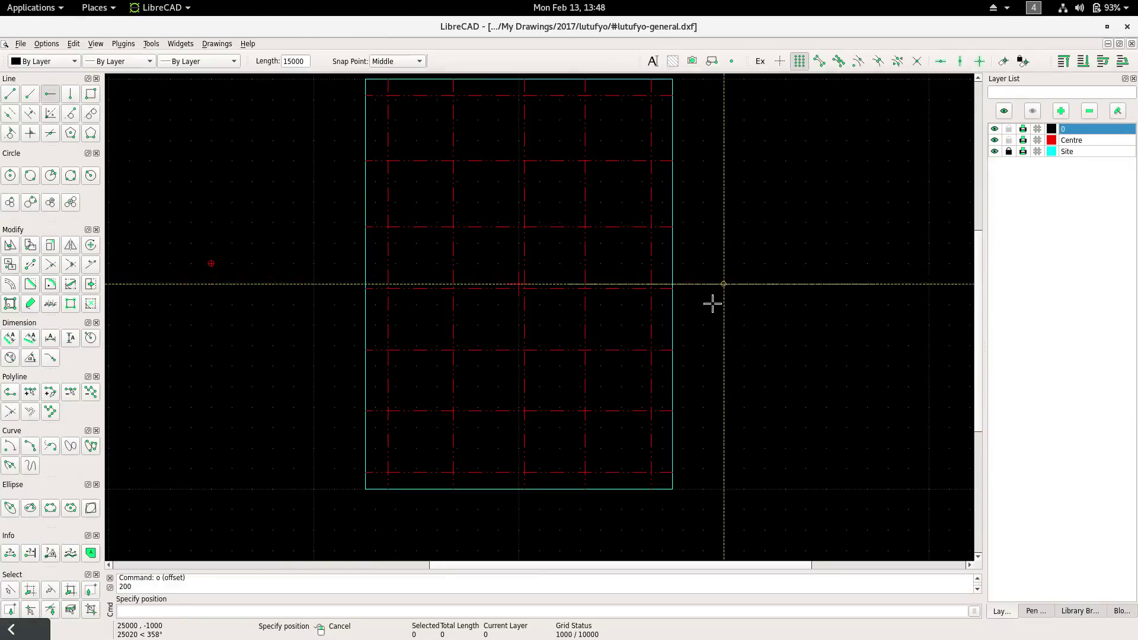
pyautogui.moveTo(712, 303); pyautogui.dragTo(777, 159, button='middle')
pyautogui.click(573, 342)
pyautogui.click(594, 403)
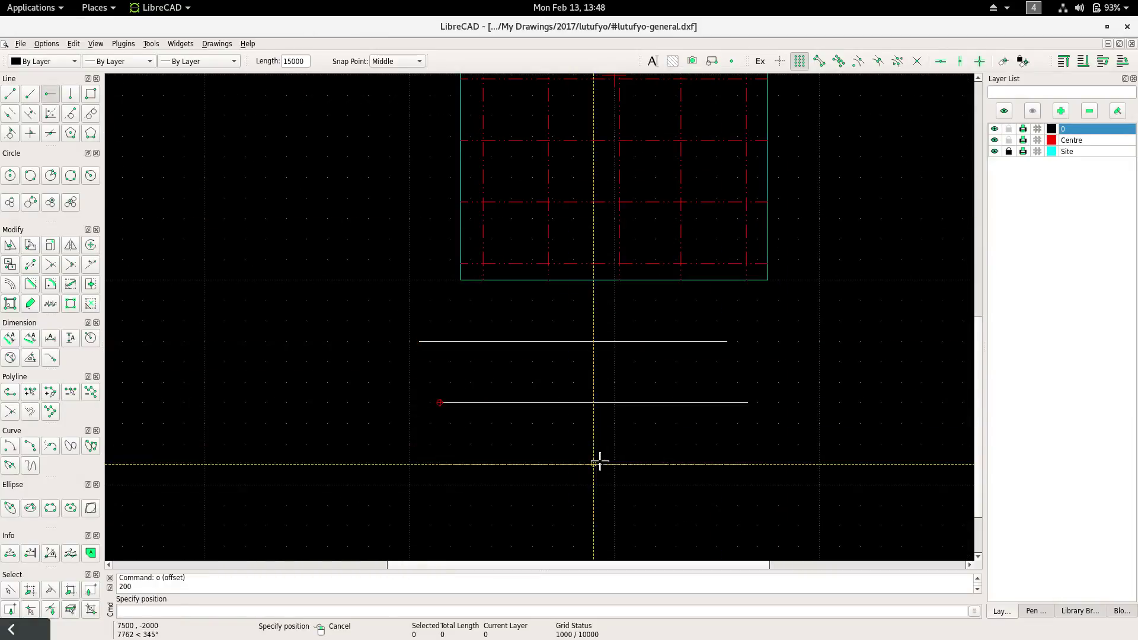
pyautogui.click(608, 464)
# Step: Draw five vertical lines of length 15000 below the site rectangle, across and beside the three horizontal lines
pyautogui.click(70, 94)
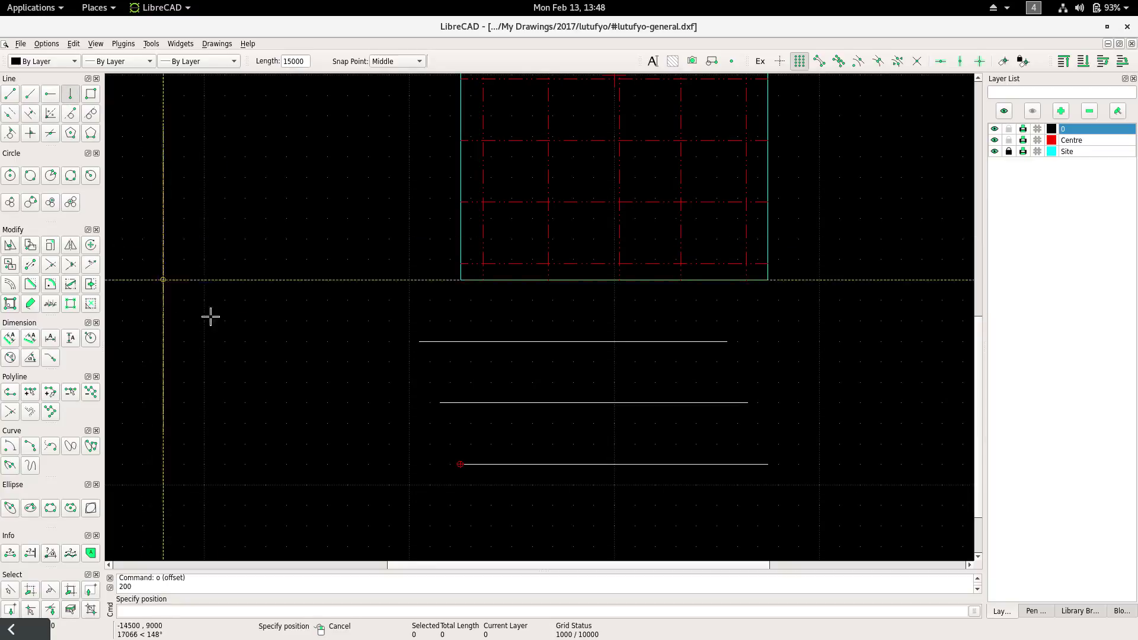
pyautogui.click(389, 484)
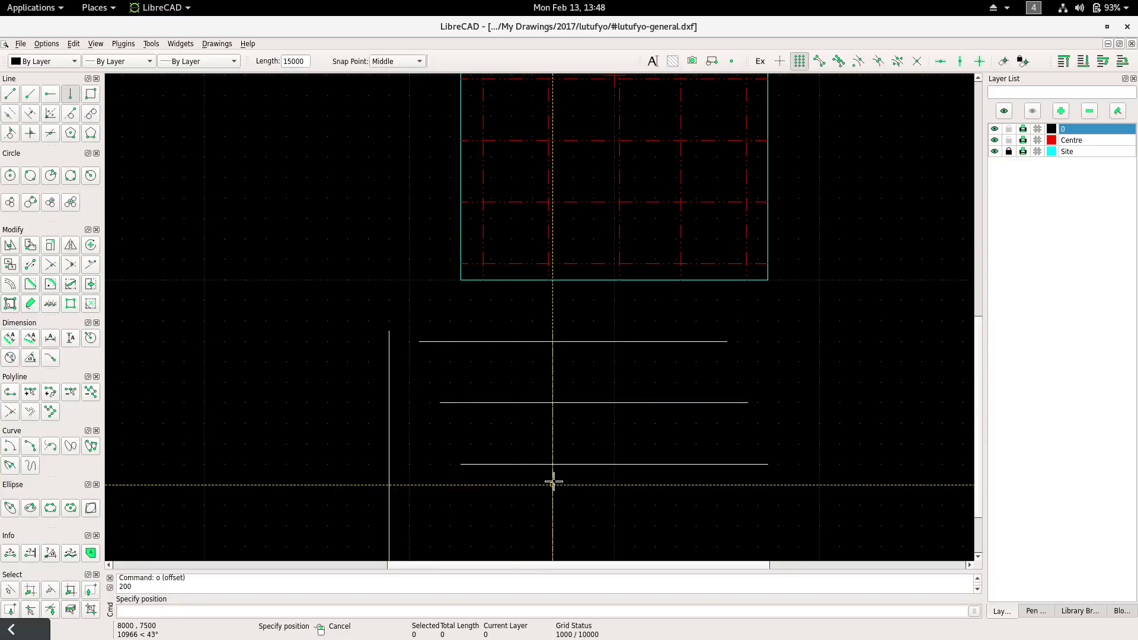
pyautogui.click(553, 484)
pyautogui.click(675, 485)
pyautogui.scroll(-5, 445, 282)
pyautogui.hscroll(2, 445, 282)
pyautogui.click(375, 300)
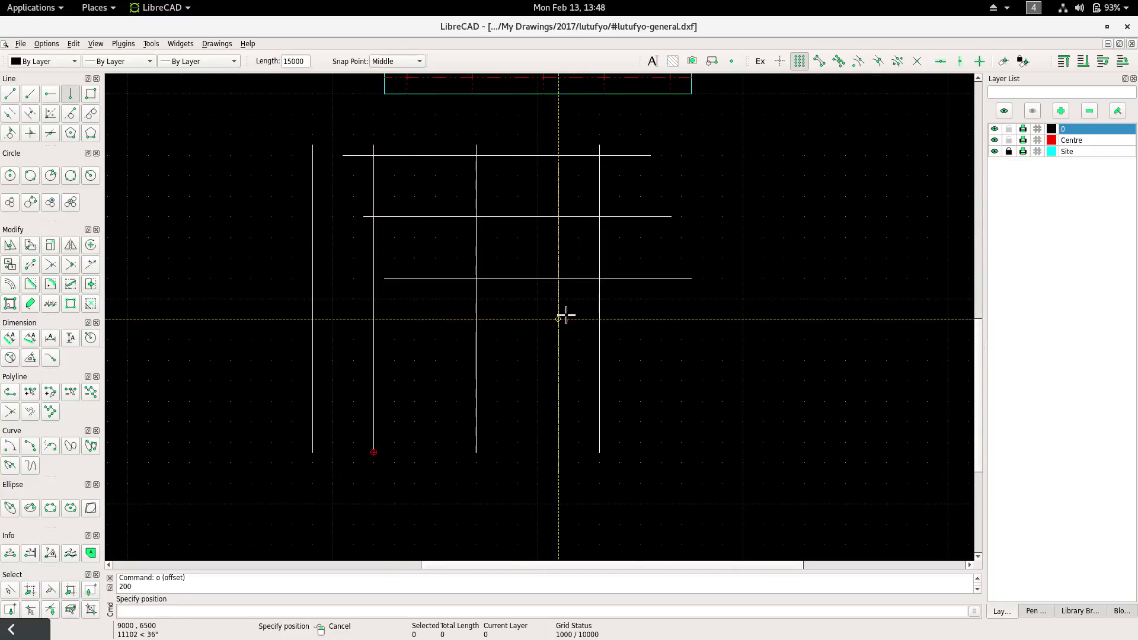
pyautogui.click(566, 314)
pyautogui.rightClick(226, 282)
# Step: Select the lower two horizontal lines and the middle vertical line and assign them to the Centre layer
pyautogui.scroll(-3, 280, 277)
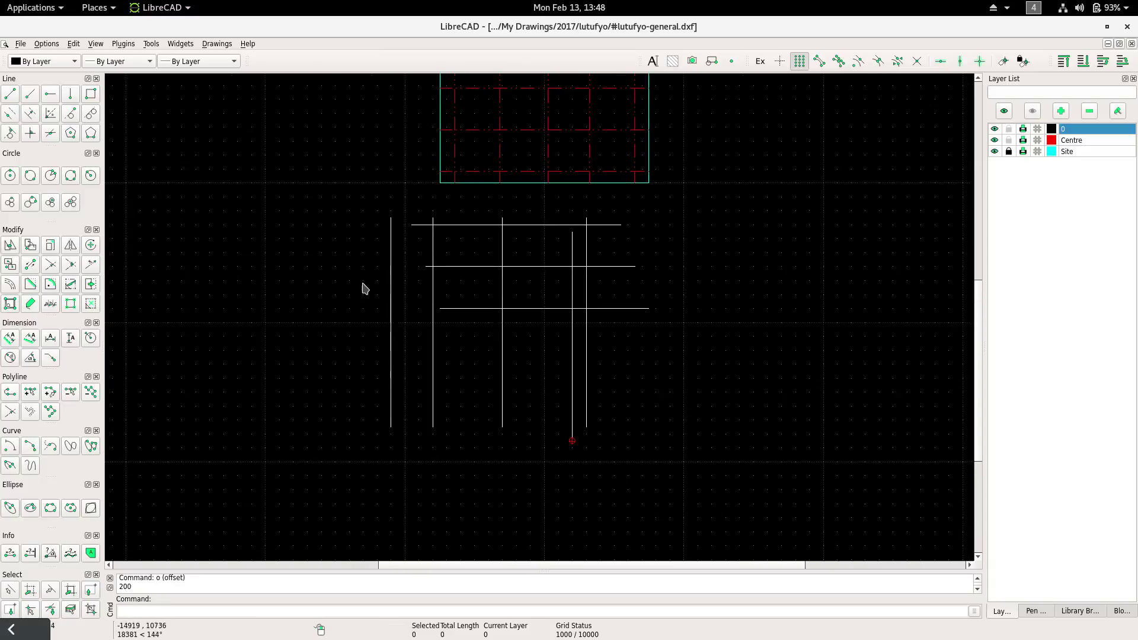
pyautogui.scroll(1, 364, 288)
pyautogui.moveTo(365, 289); pyautogui.dragTo(434, 336, button='middle')
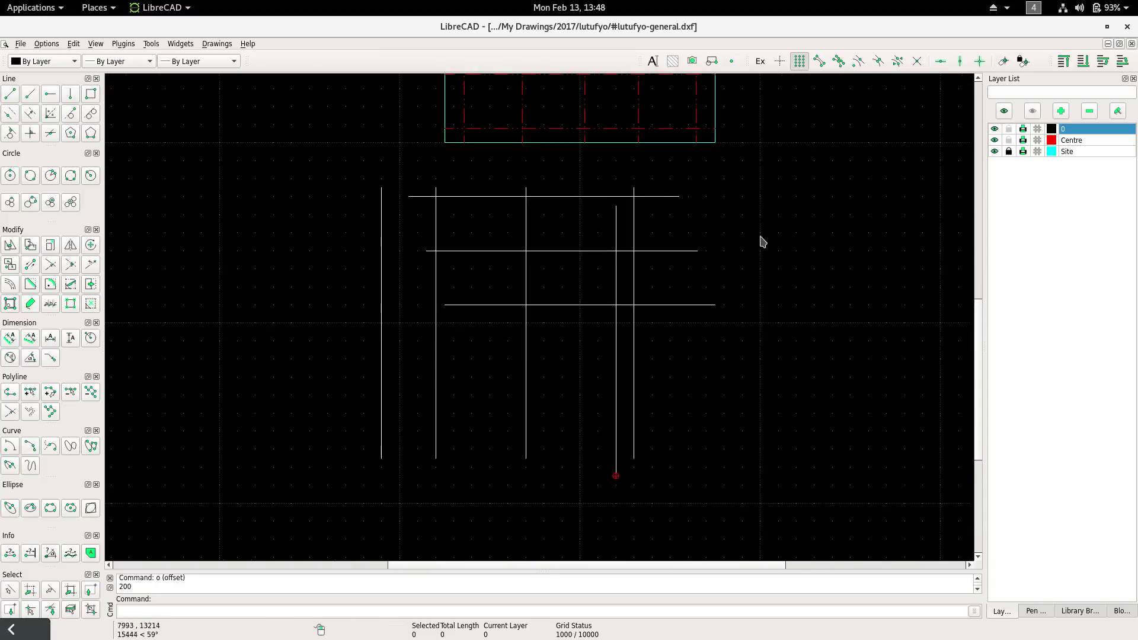
pyautogui.moveTo(761, 233); pyautogui.dragTo(672, 356)
pyautogui.click(526, 414)
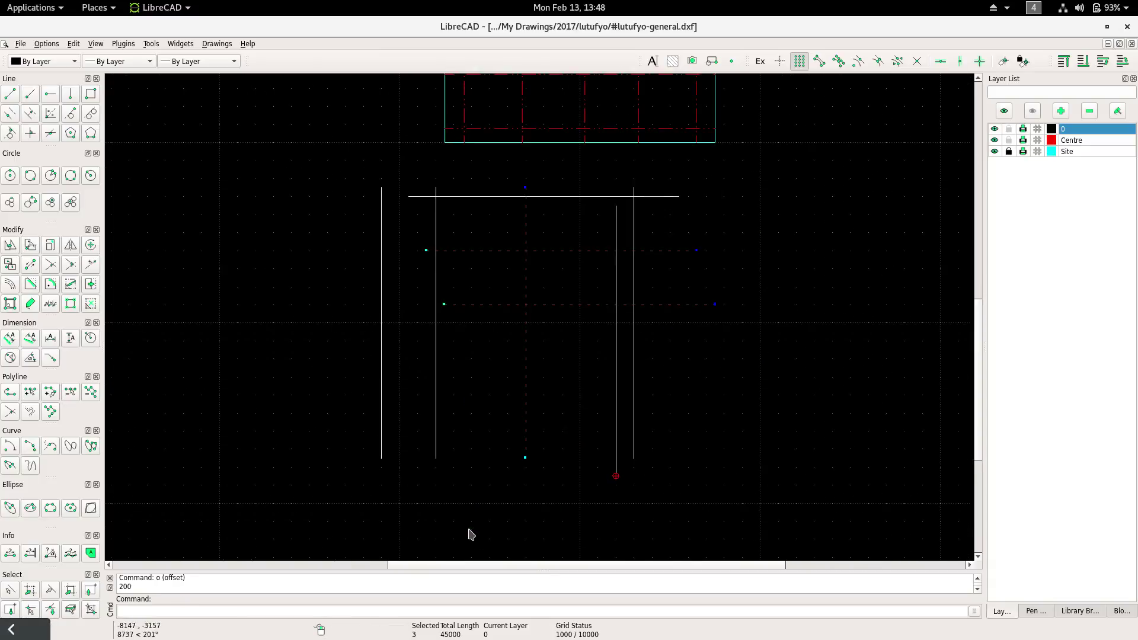
pyautogui.click(1071, 141)
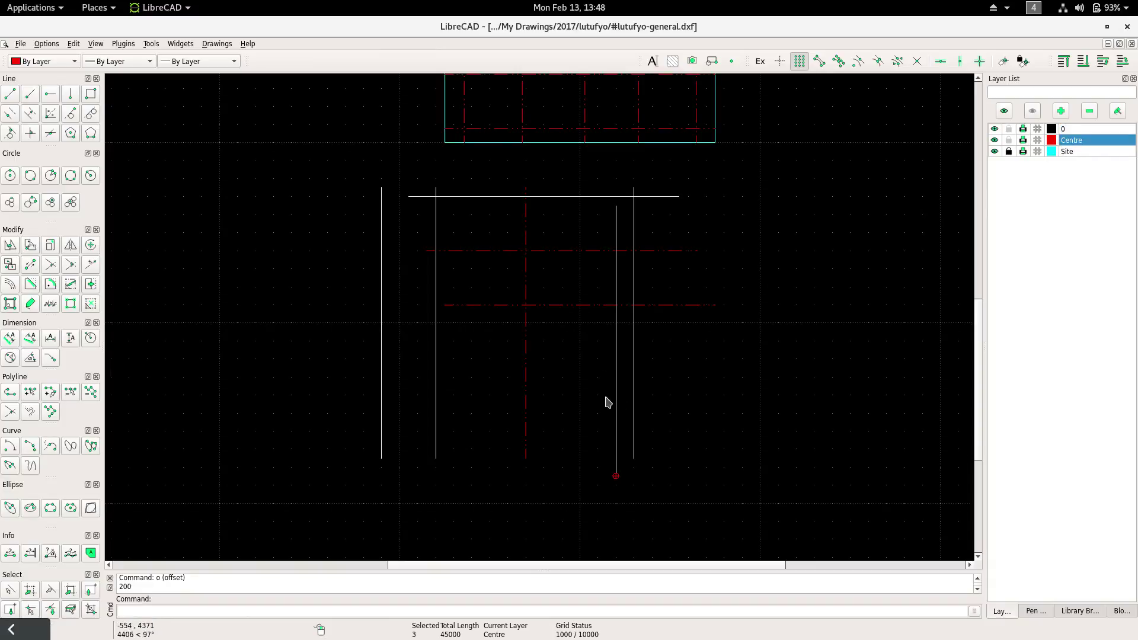
# Step: Select the four remaining white vertical lines, assign them to the Site layer, and clear the selection
pyautogui.moveTo(694, 346); pyautogui.dragTo(570, 472)
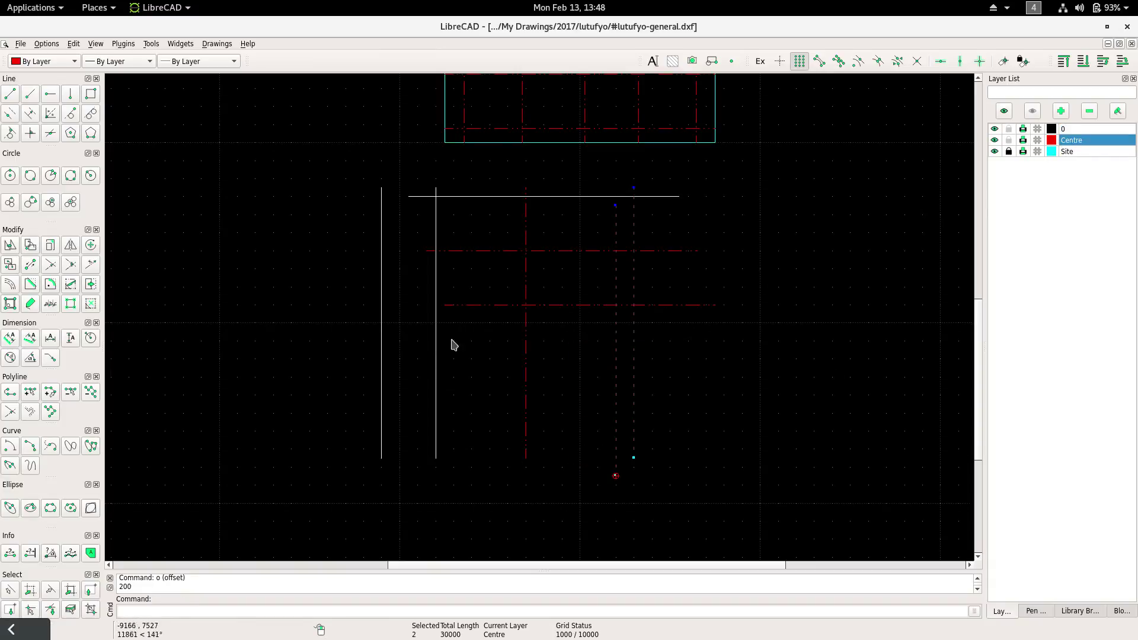
pyautogui.moveTo(452, 343); pyautogui.dragTo(341, 421)
pyautogui.click(1069, 151)
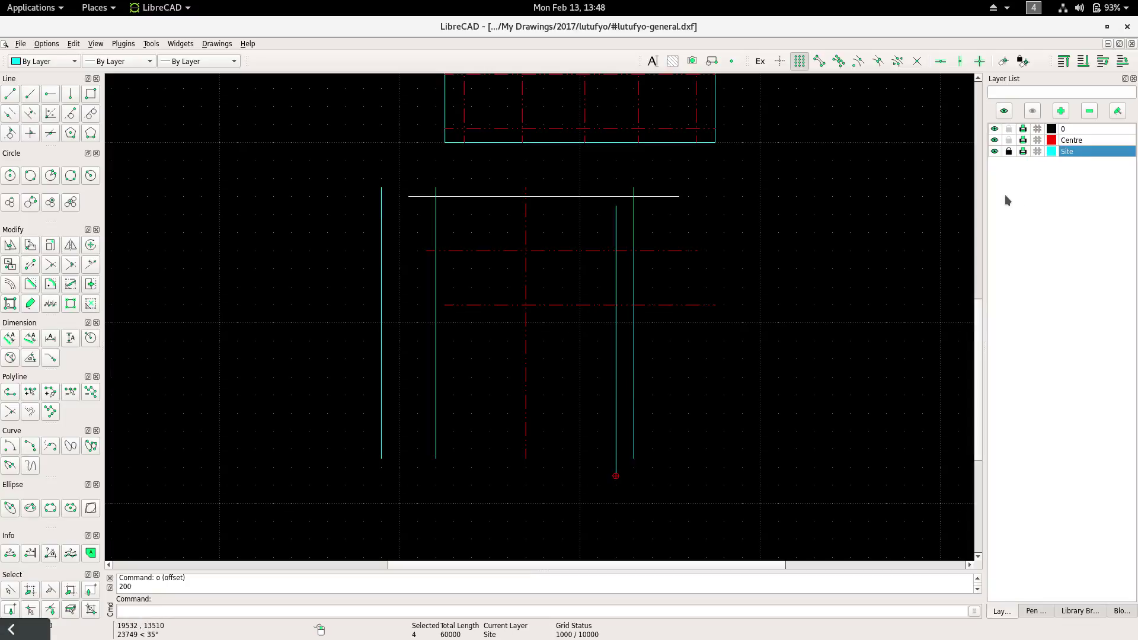
pyautogui.press('Escape')
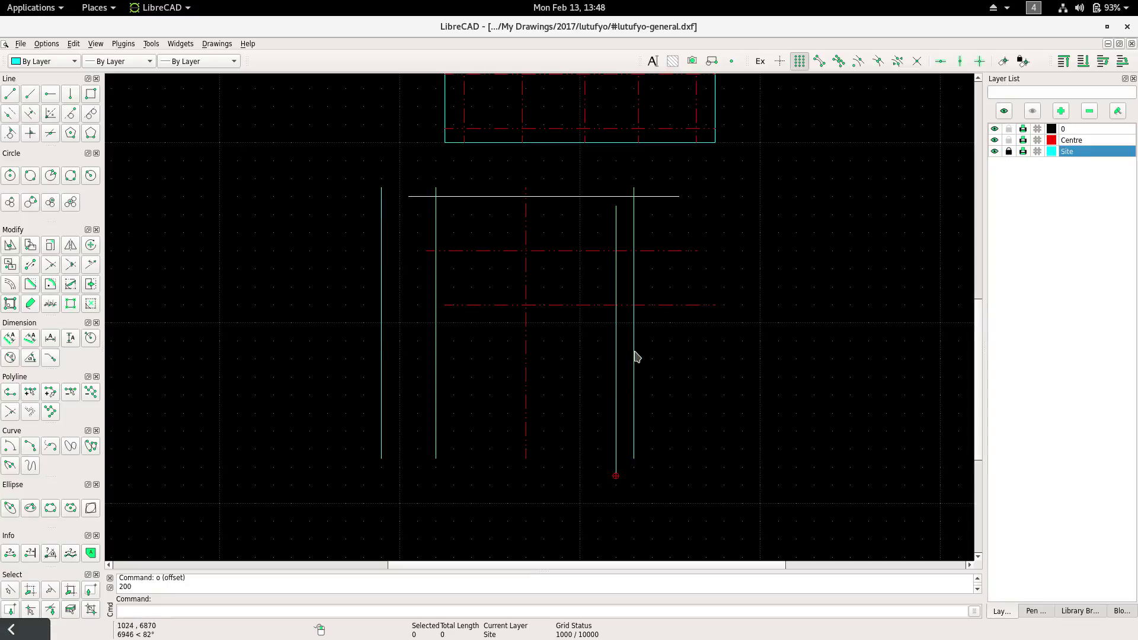
# Step: Unlock the Site layer, delete the rightmost vertical line below the site rectangle, and lock the layer again
pyautogui.moveTo(709, 244); pyautogui.dragTo(637, 551, button='middle')
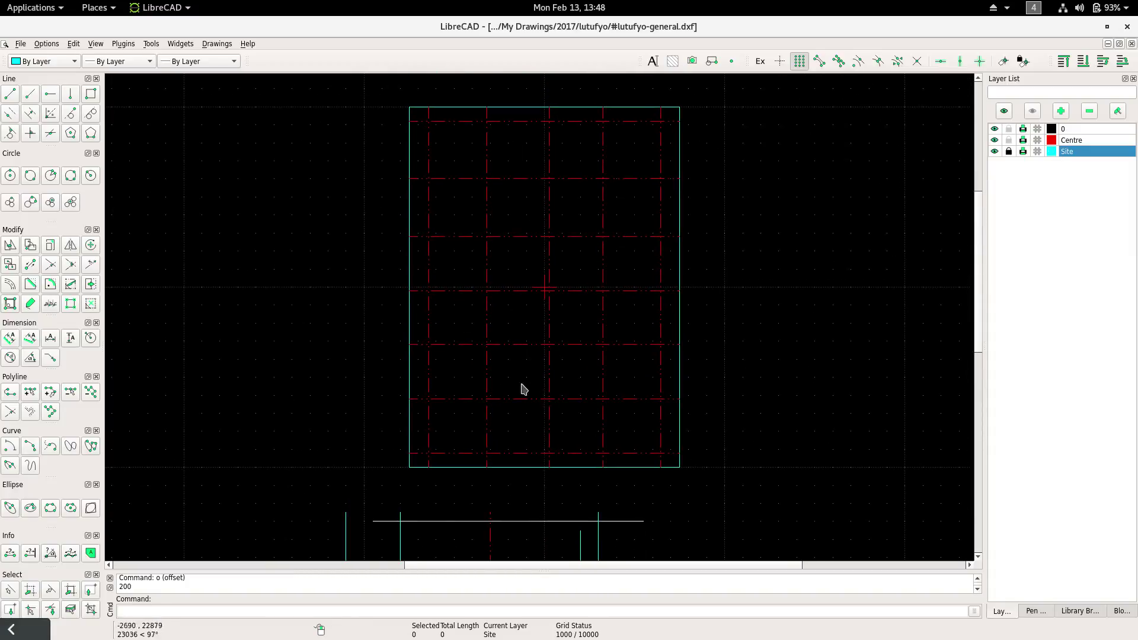
pyautogui.scroll(-4, 520, 388)
pyautogui.moveTo(521, 388); pyautogui.dragTo(530, 318, button='middle')
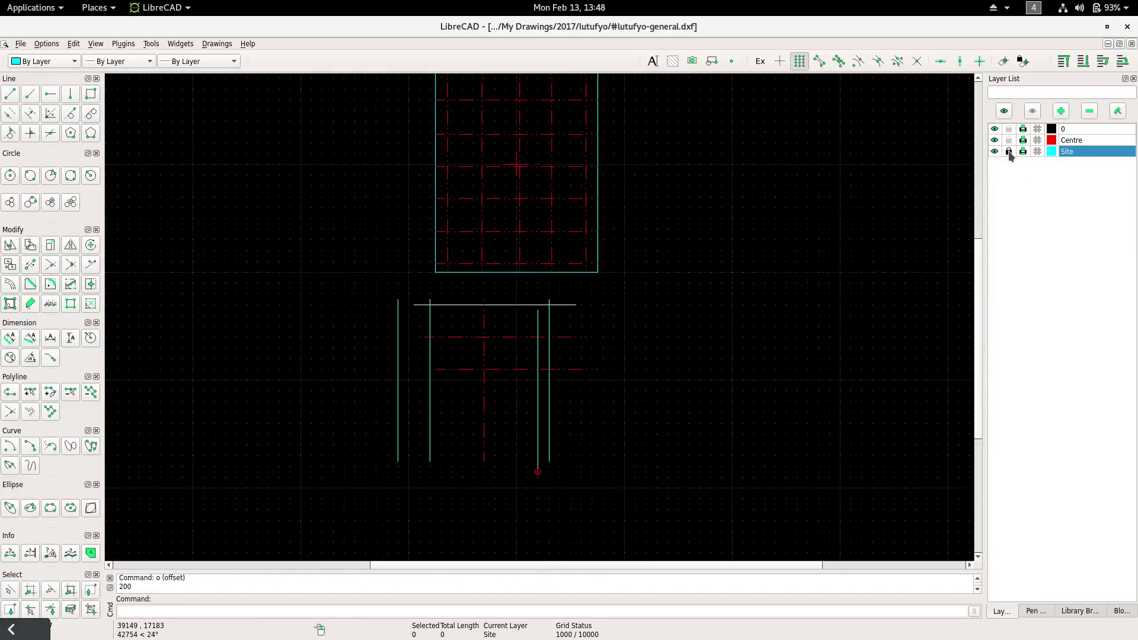
pyautogui.click(549, 327)
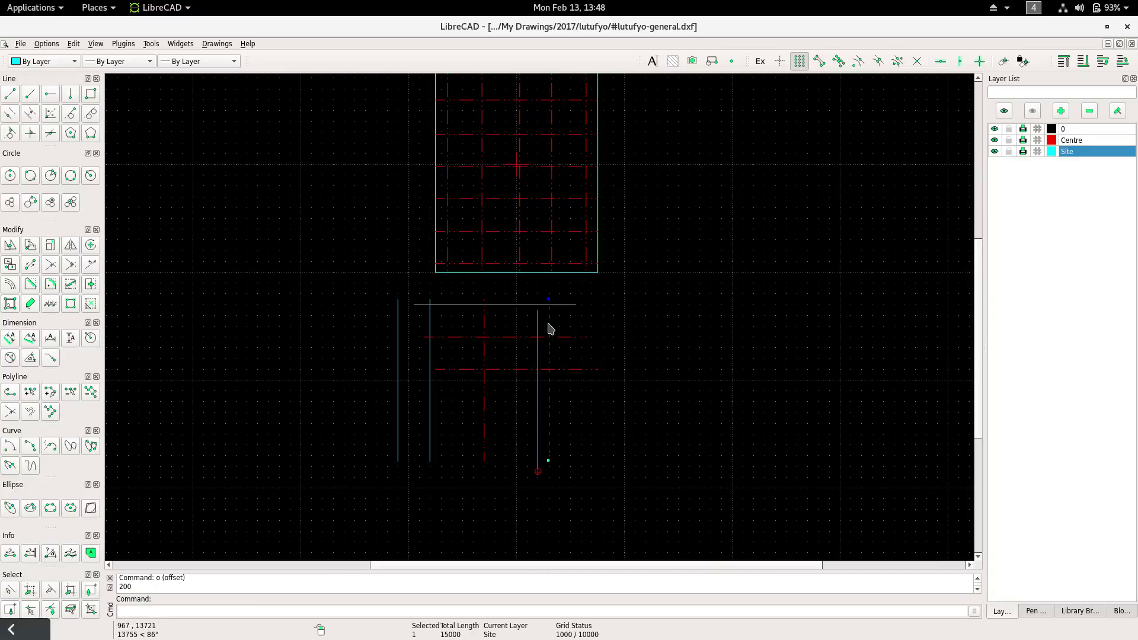
pyautogui.click(1009, 152)
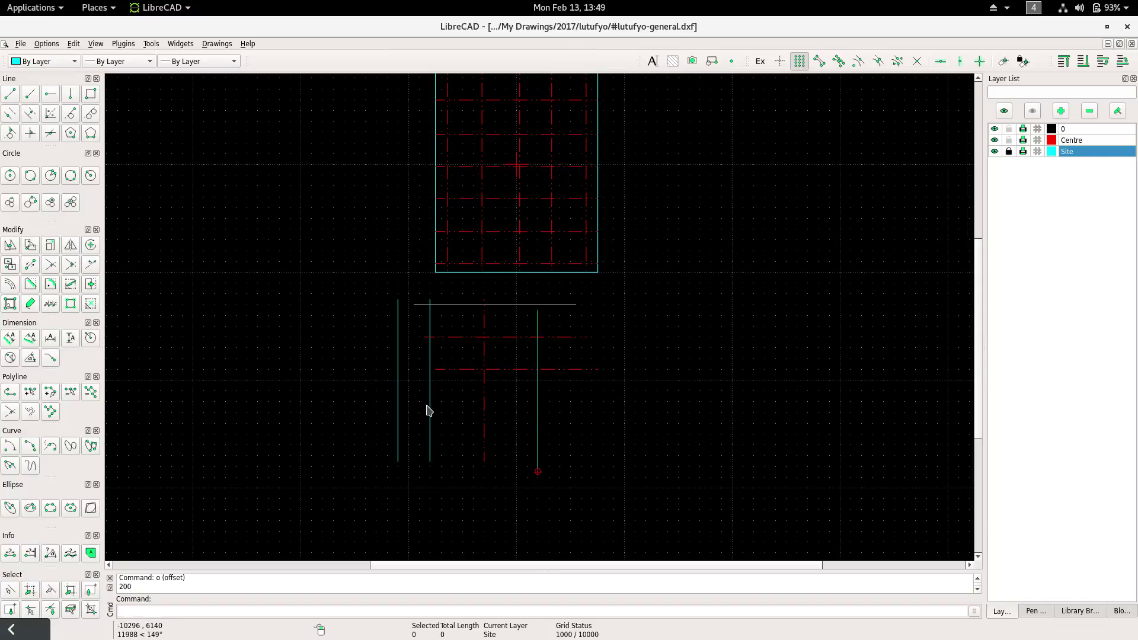
# Step: Delete the remaining test lines below the site rectangle, unlocking the Site layer to remove its three vertical lines
pyautogui.moveTo(618, 291); pyautogui.dragTo(315, 541)
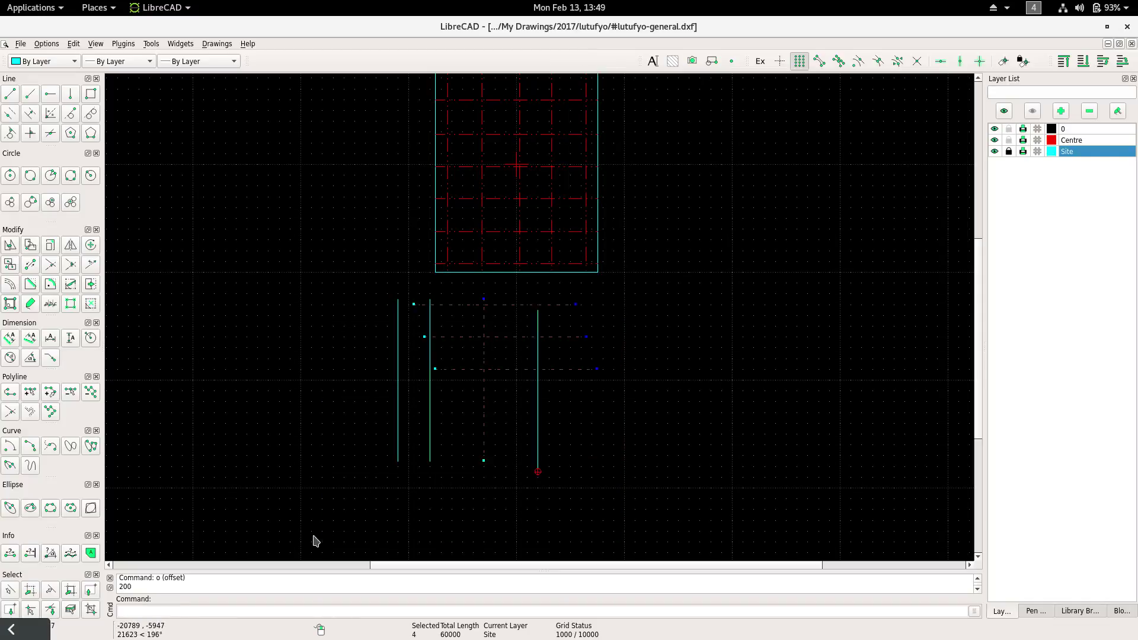
pyautogui.press('Delete')
pyautogui.moveTo(589, 354); pyautogui.dragTo(336, 406)
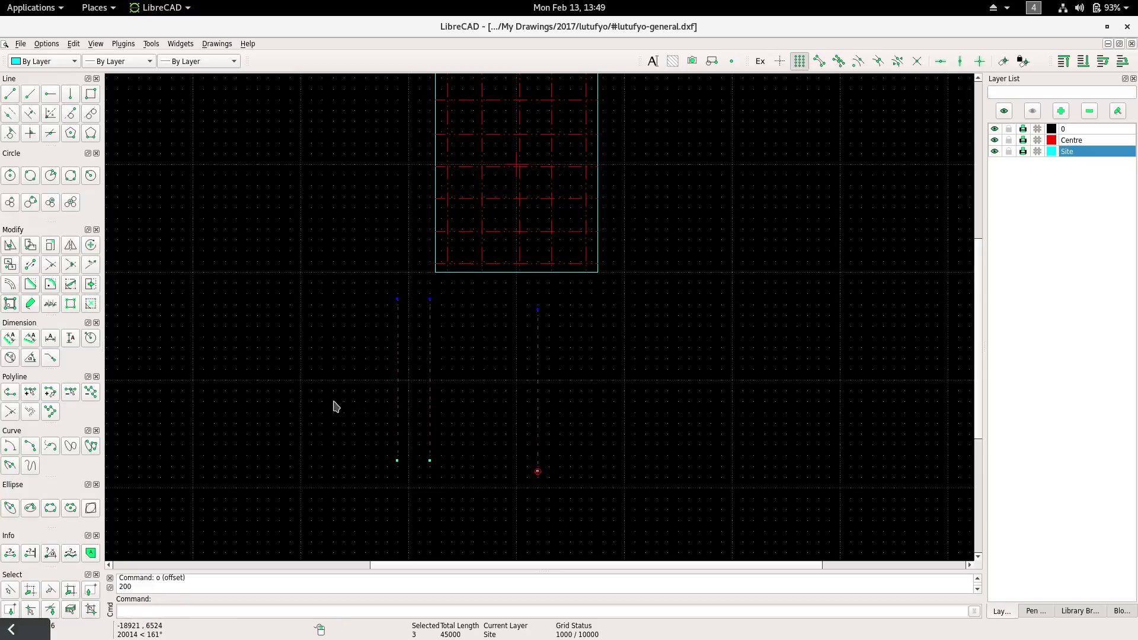
pyautogui.press('Delete')
pyautogui.moveTo(399, 363); pyautogui.dragTo(432, 562, button='middle')
pyautogui.scroll(3, 536, 457)
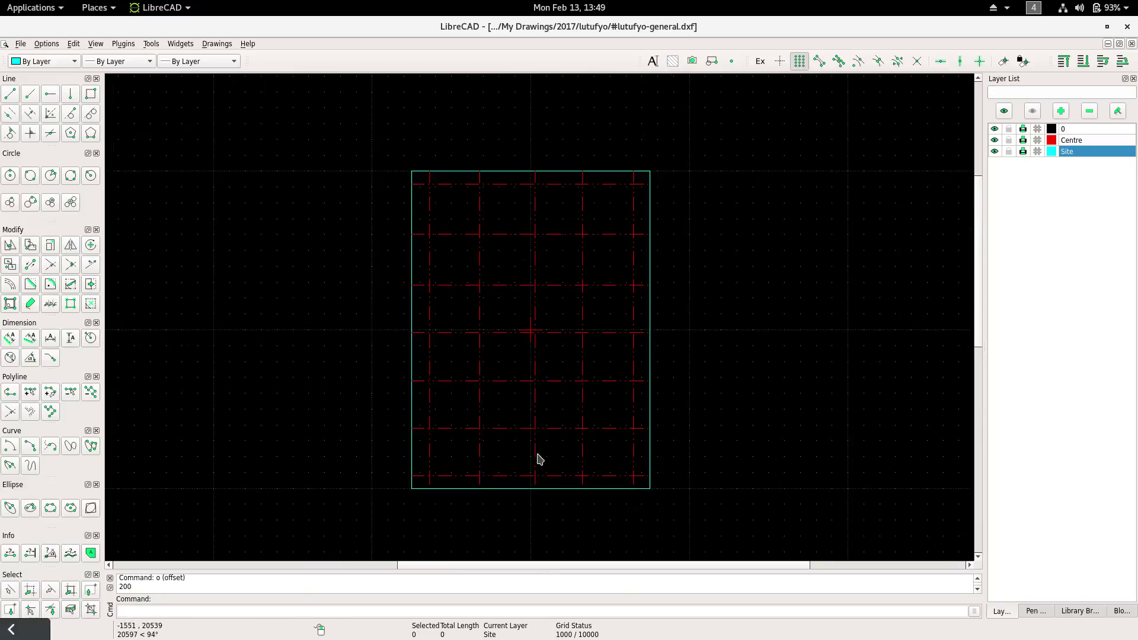
pyautogui.moveTo(535, 457); pyautogui.dragTo(547, 441, button='middle')
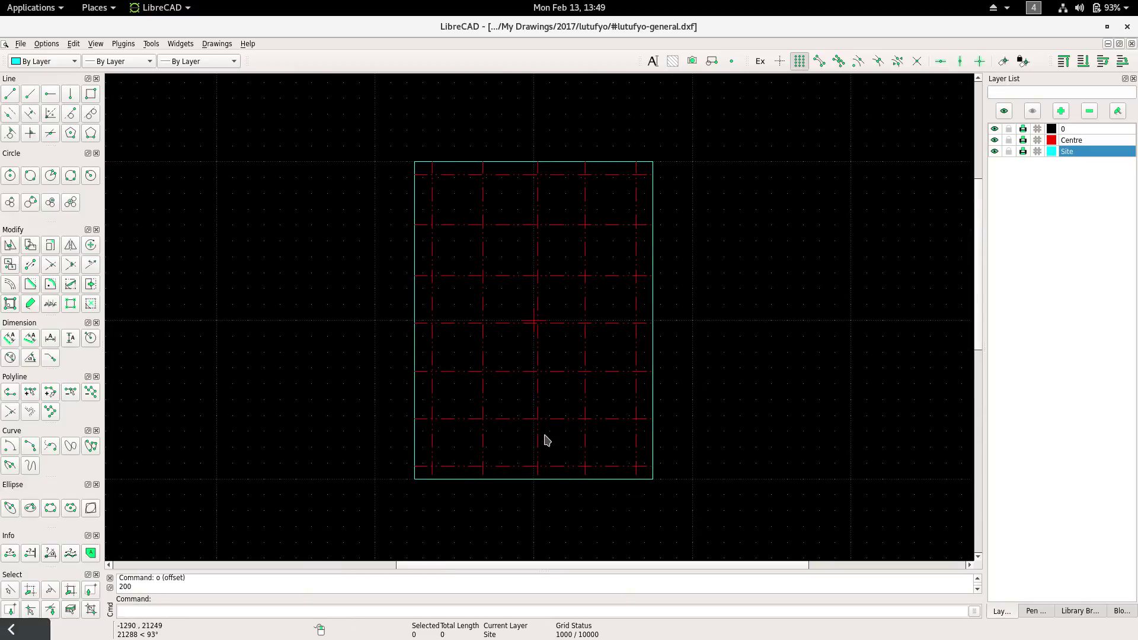
pyautogui.keyDown('ctrl'); pyautogui.scroll(-1, 553, 463); pyautogui.keyUp('ctrl')
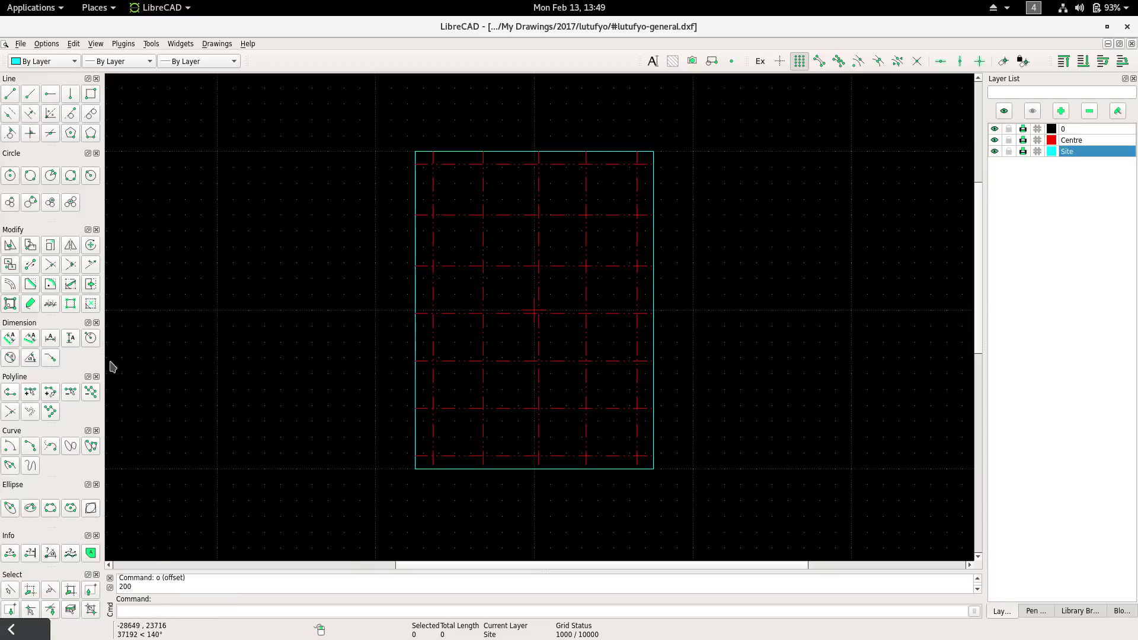
# Step: Show the custom menu of drawing, dimension and modify commands over the empty drawing area, and close it
pyautogui.rightClick(192, 231)
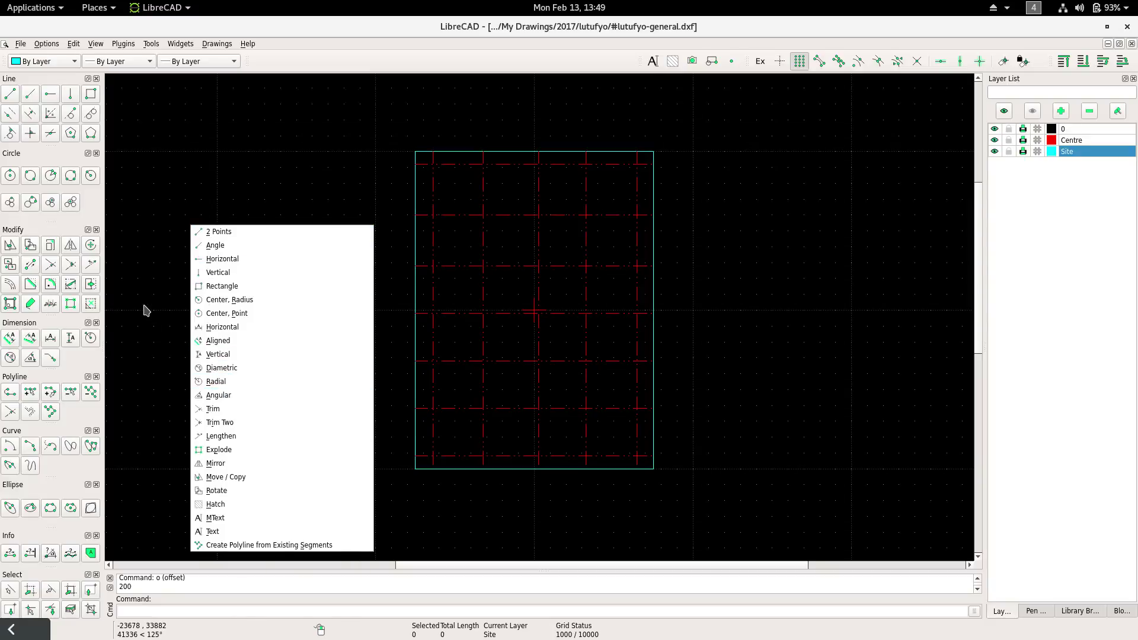
pyautogui.moveTo(144, 305); pyautogui.dragTo(37, 301)
pyautogui.click(185, 295)
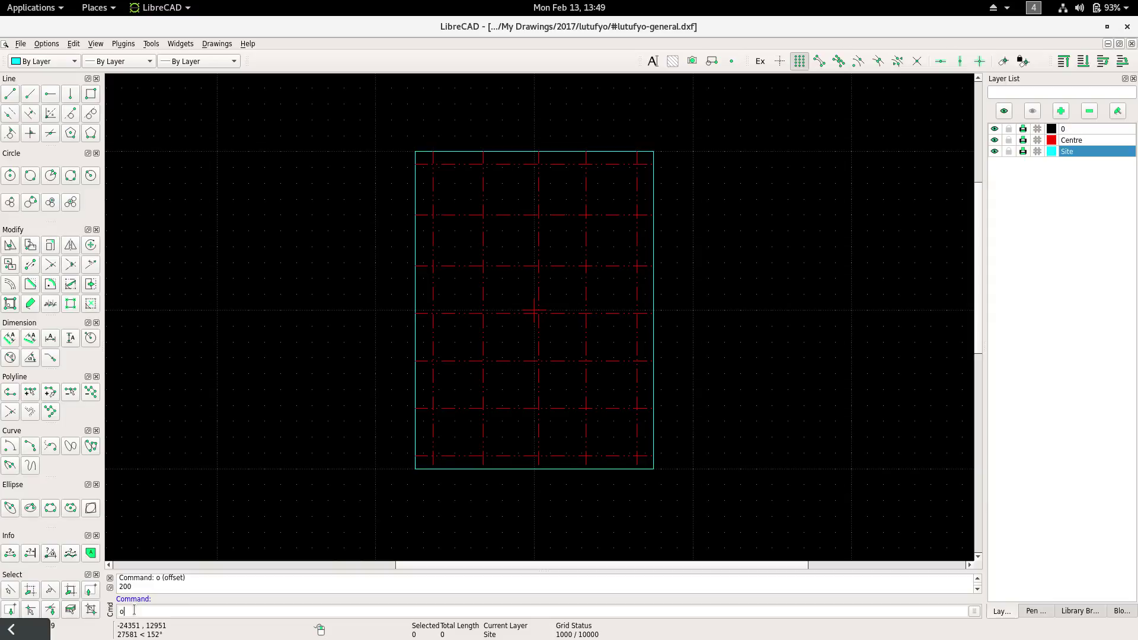
# Step: Offset the left site edge, the rightmost grid line and the topmost grid line outward by 2500 on the Site layer
pyautogui.press('Return')
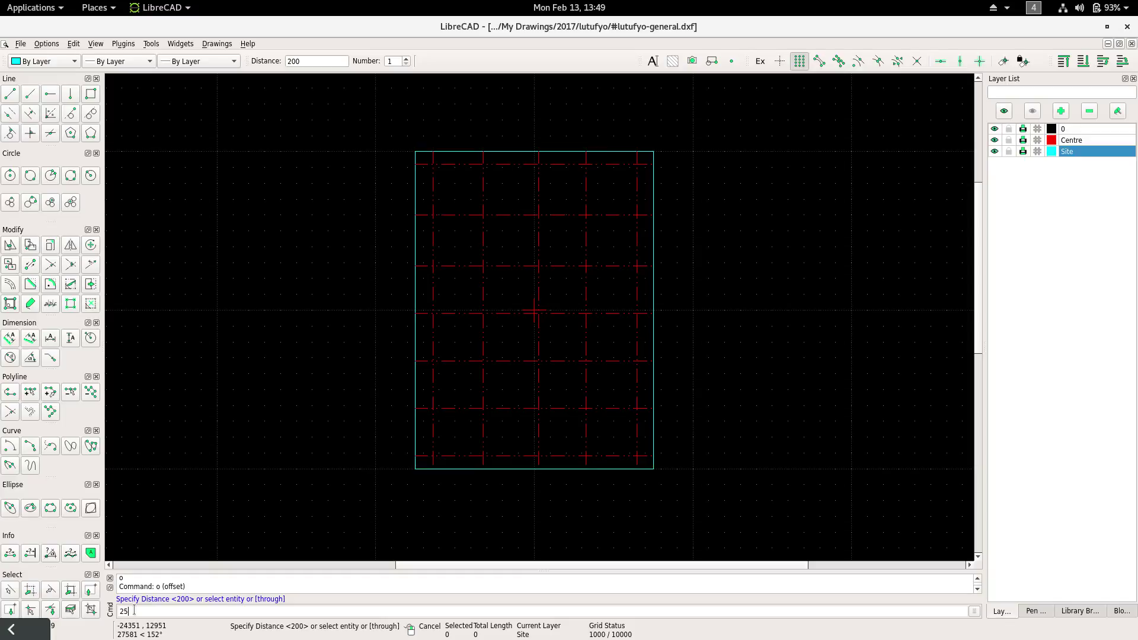
pyautogui.write('2500')
pyautogui.press('Return')
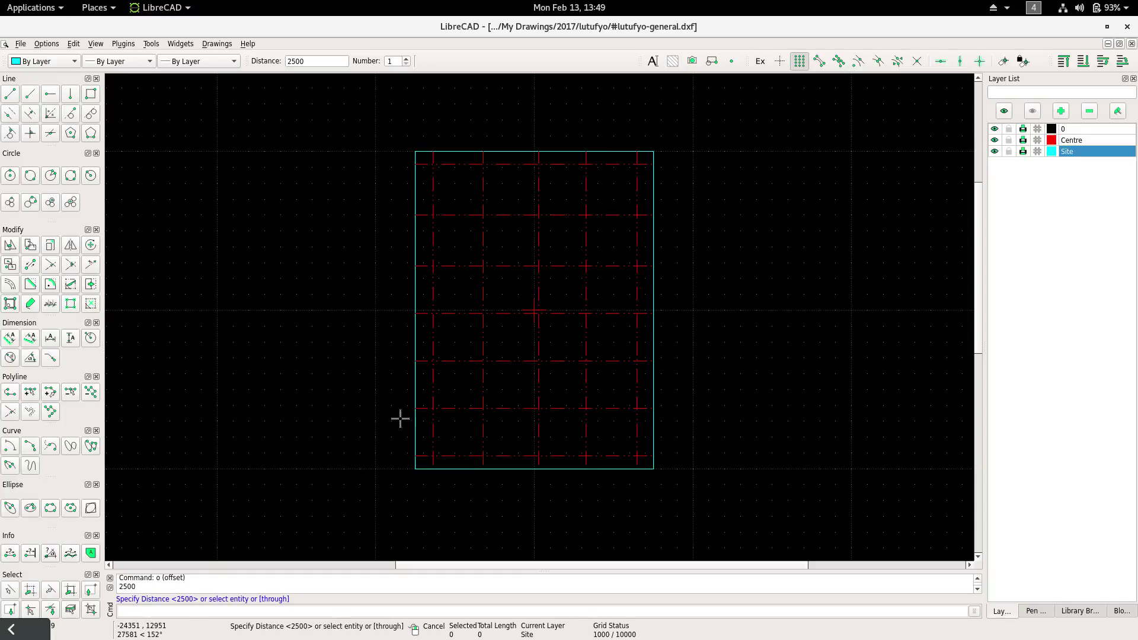
pyautogui.click(655, 382)
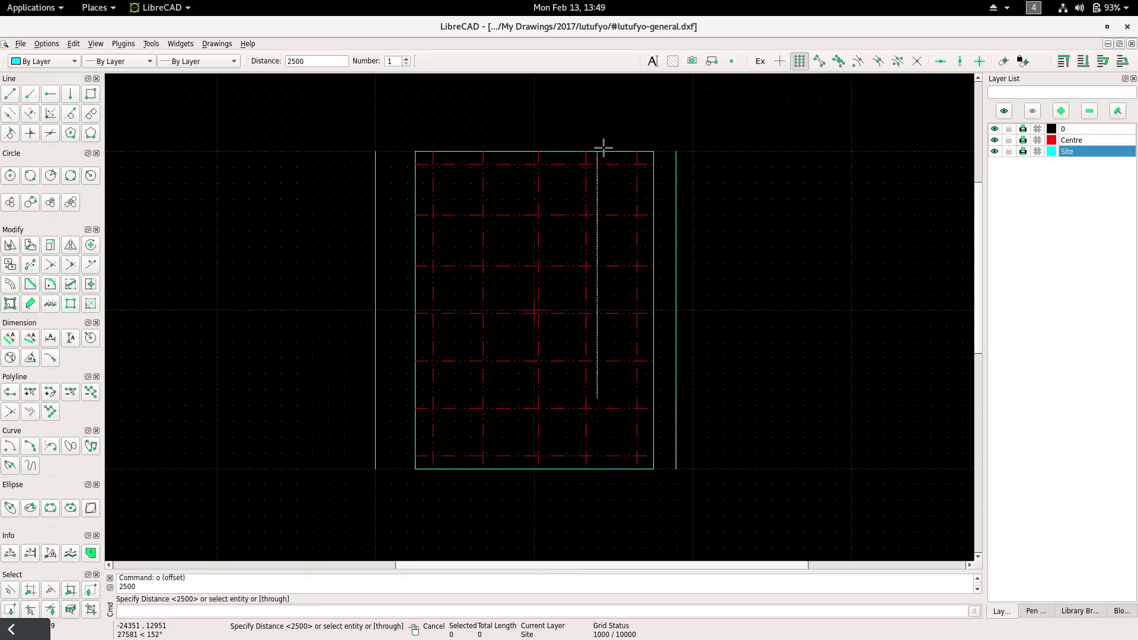
pyautogui.click(550, 158)
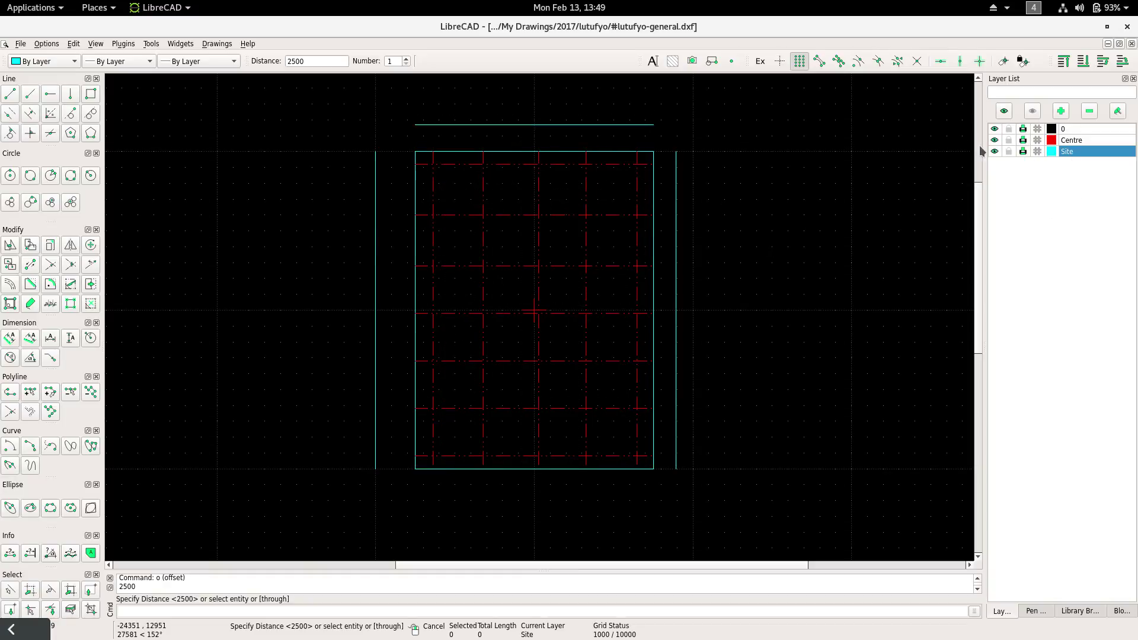
# Step: On the Centre layer, offset the three new outer lines and the bottom edge of the site rectangle outward by 2500
pyautogui.click(1074, 144)
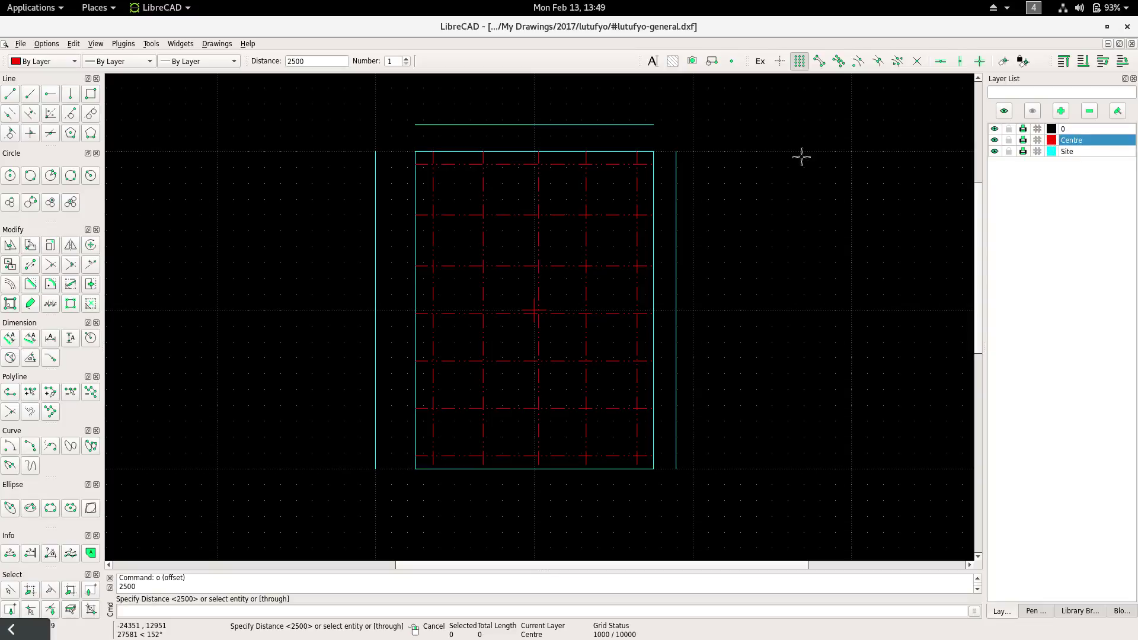
pyautogui.click(534, 123)
pyautogui.click(369, 216)
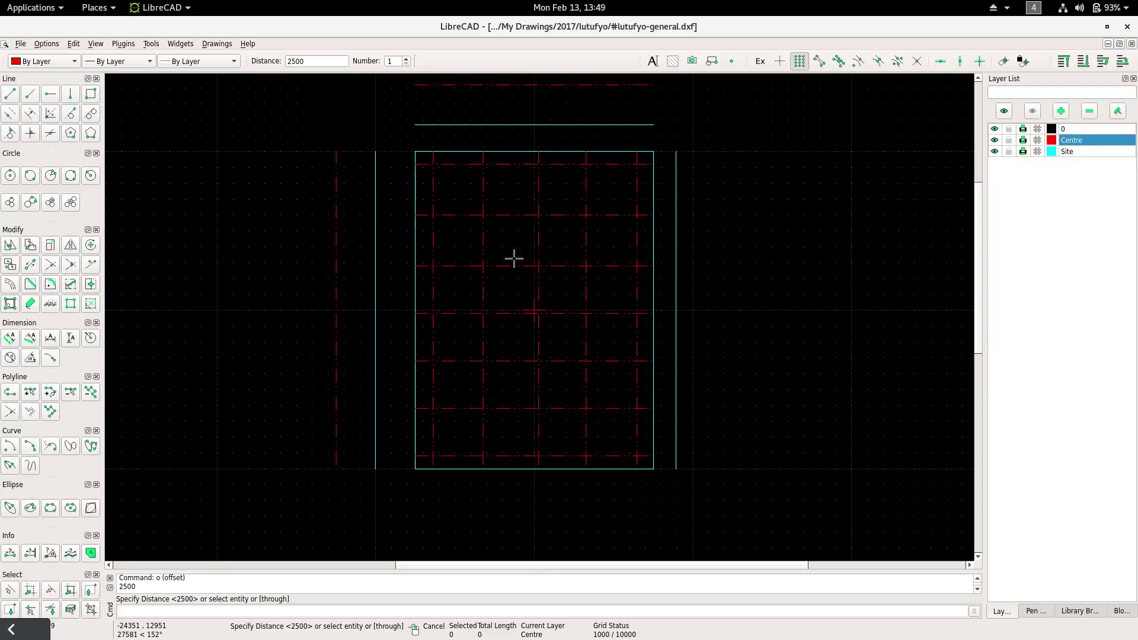
pyautogui.click(679, 254)
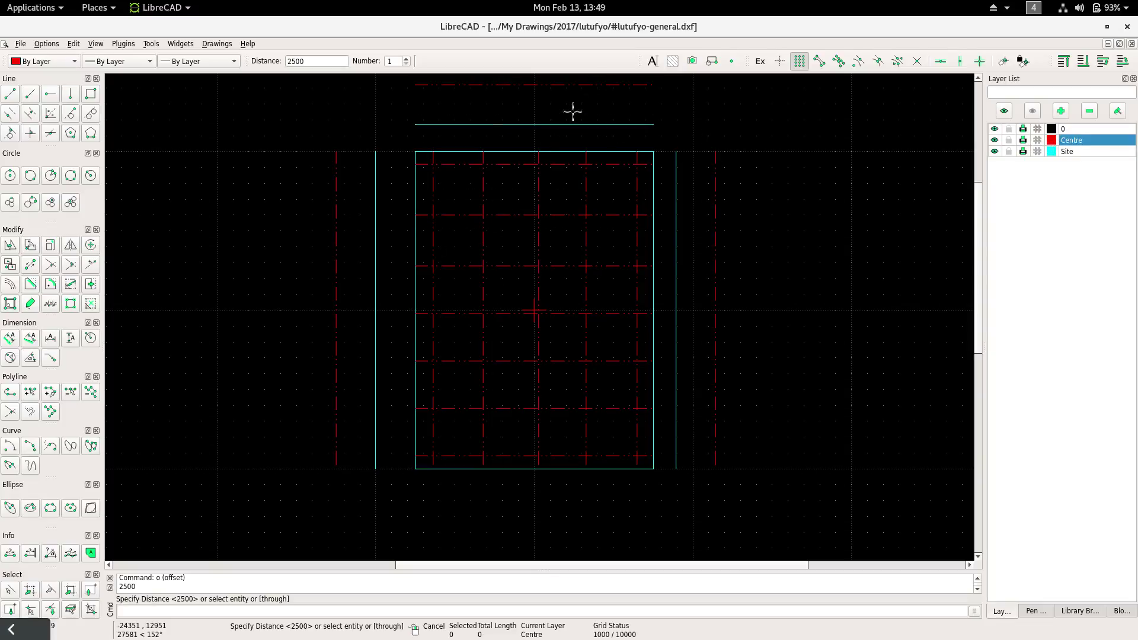
pyautogui.click(516, 474)
pyautogui.scroll(-2, 371, 384)
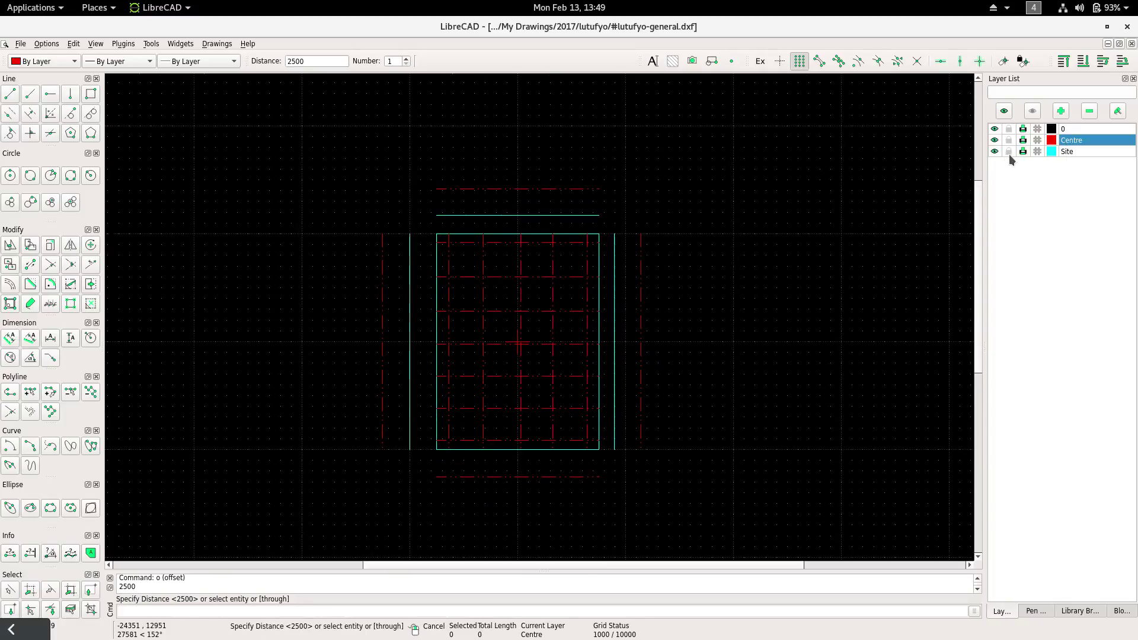
pyautogui.press('Escape')
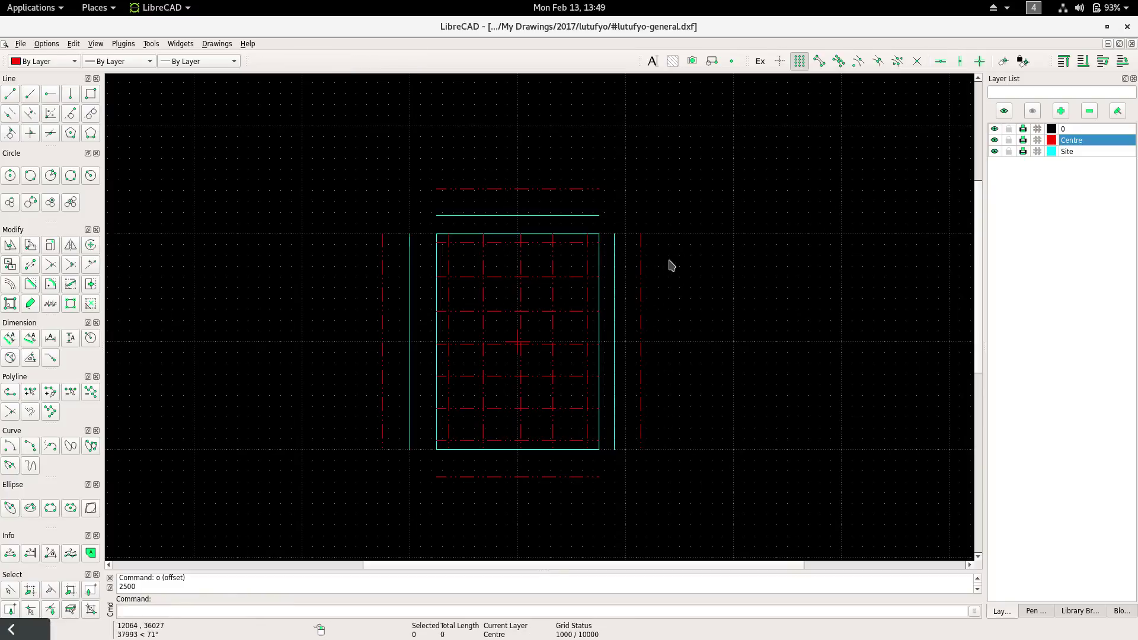
# Step: Delete all the offset lines around the site rectangle, leaving only the rectangle and its inner grid
pyautogui.moveTo(670, 261); pyautogui.dragTo(607, 347)
pyautogui.press('Delete')
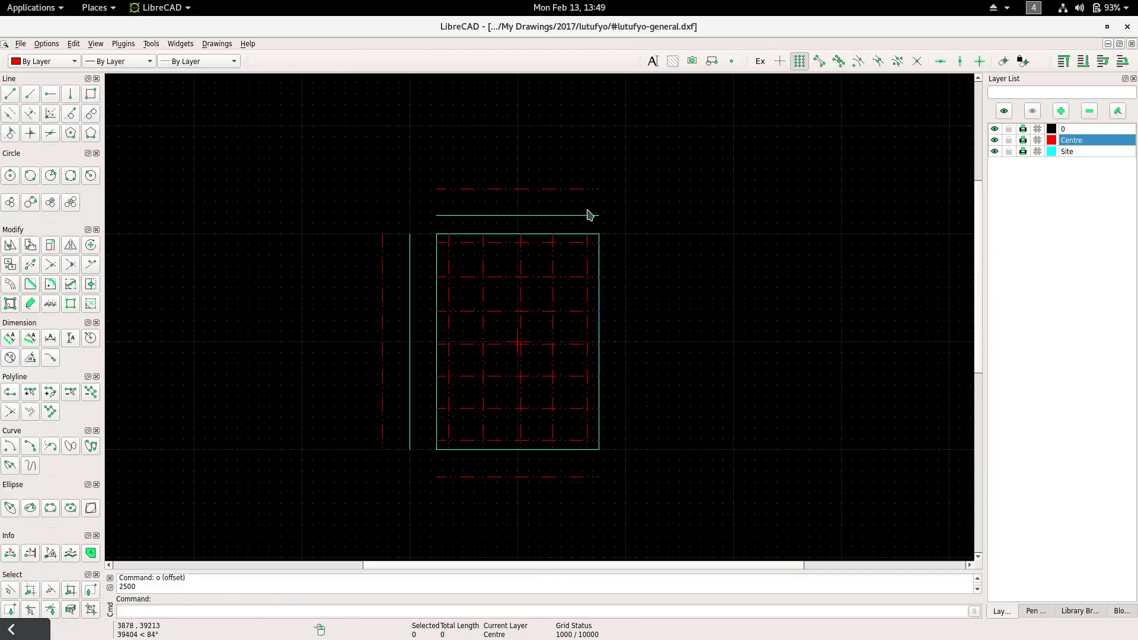
pyautogui.moveTo(642, 165); pyautogui.dragTo(542, 231)
pyautogui.press('Delete')
pyautogui.moveTo(422, 208); pyautogui.dragTo(332, 514)
pyautogui.press('Delete')
pyautogui.click(472, 478)
pyautogui.press('Delete')
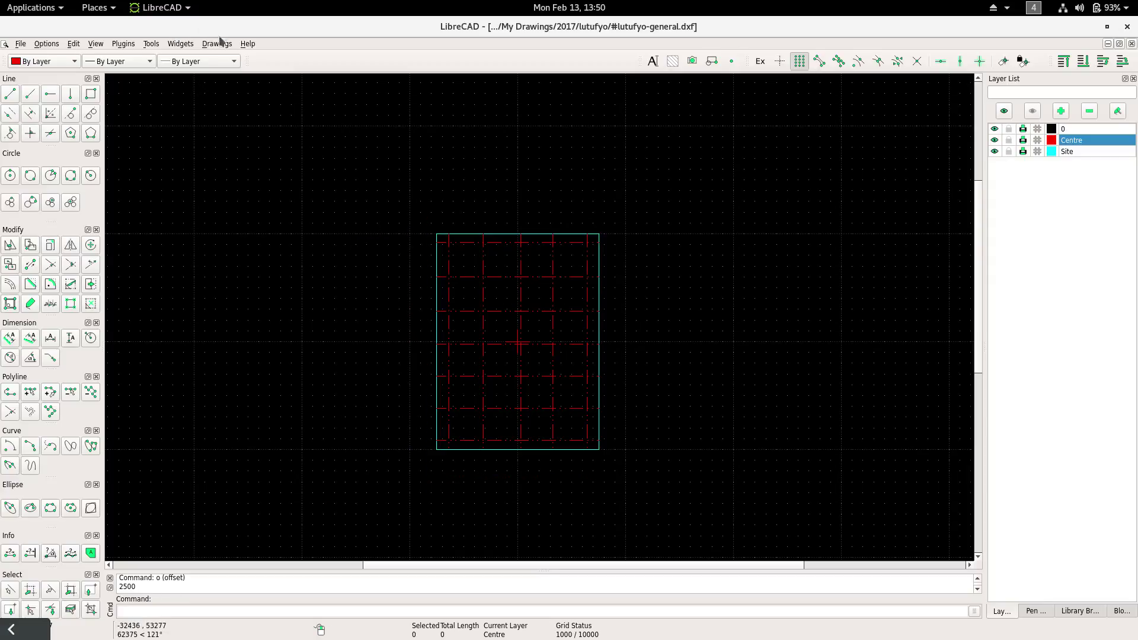
# Step: View the online help links and the program's version information, closing each dialog
pyautogui.click(247, 44)
pyautogui.click(267, 63)
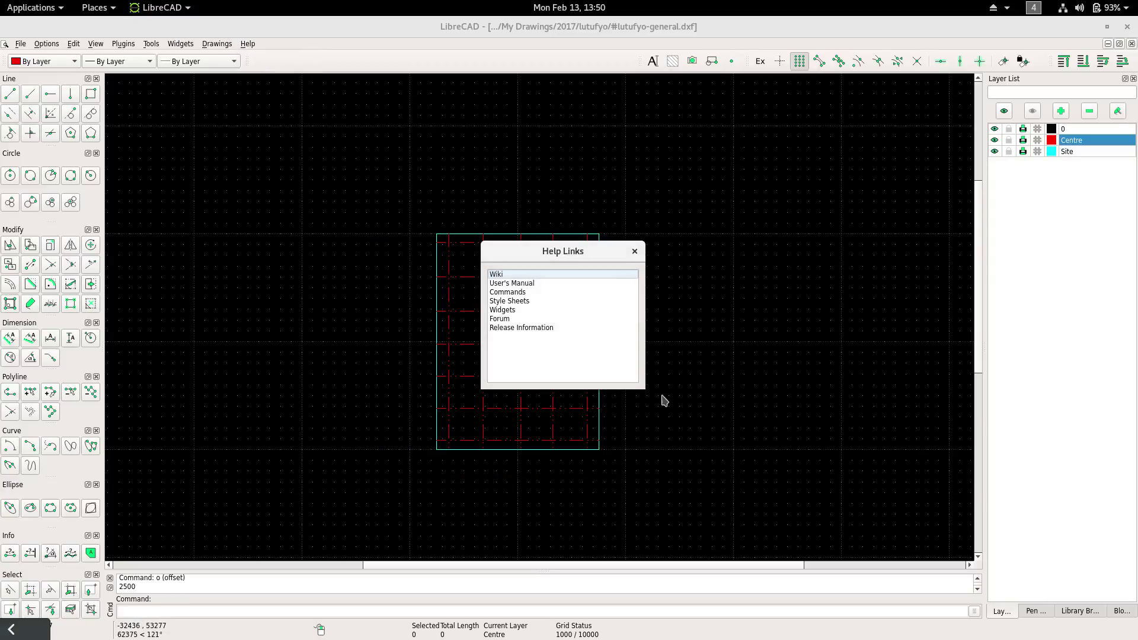
pyautogui.click(634, 251)
pyautogui.click(247, 44)
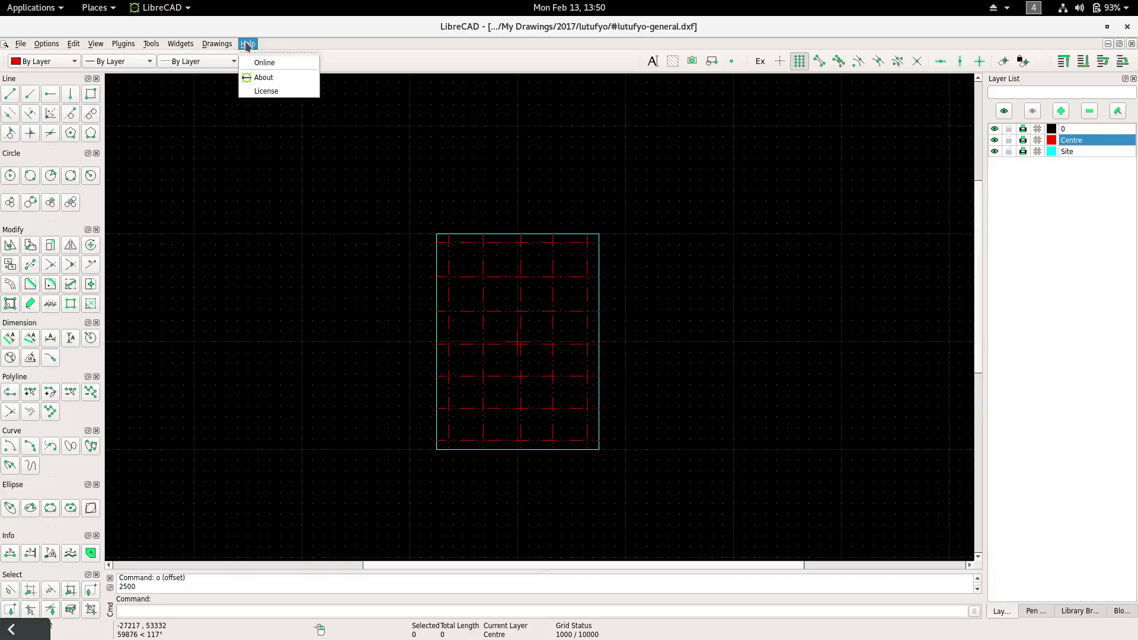
pyautogui.click(259, 78)
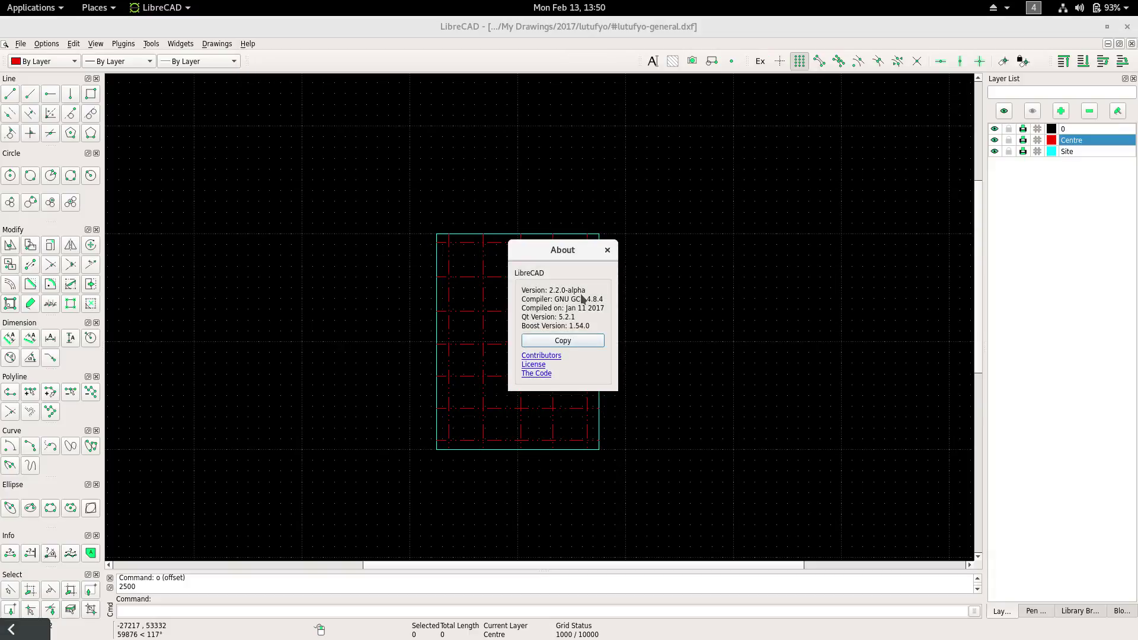
pyautogui.click(607, 249)
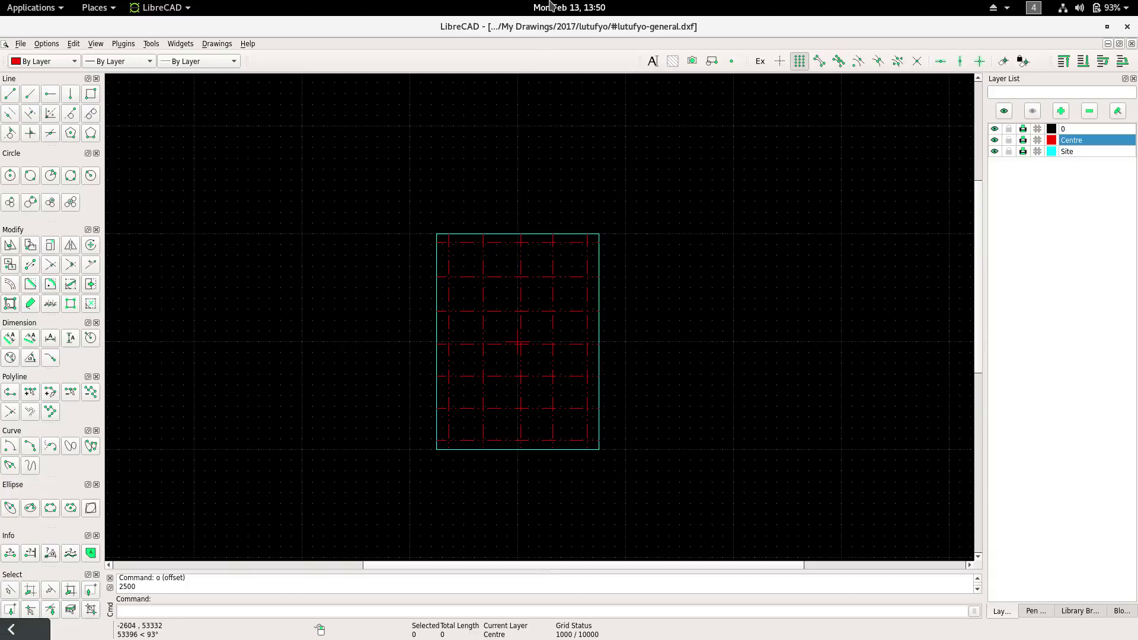
# Step: Switch to the desktop workspace with the PlayOnLinux windows and close all of them
pyautogui.hotkey('ctrl', 'alt', 'Up')
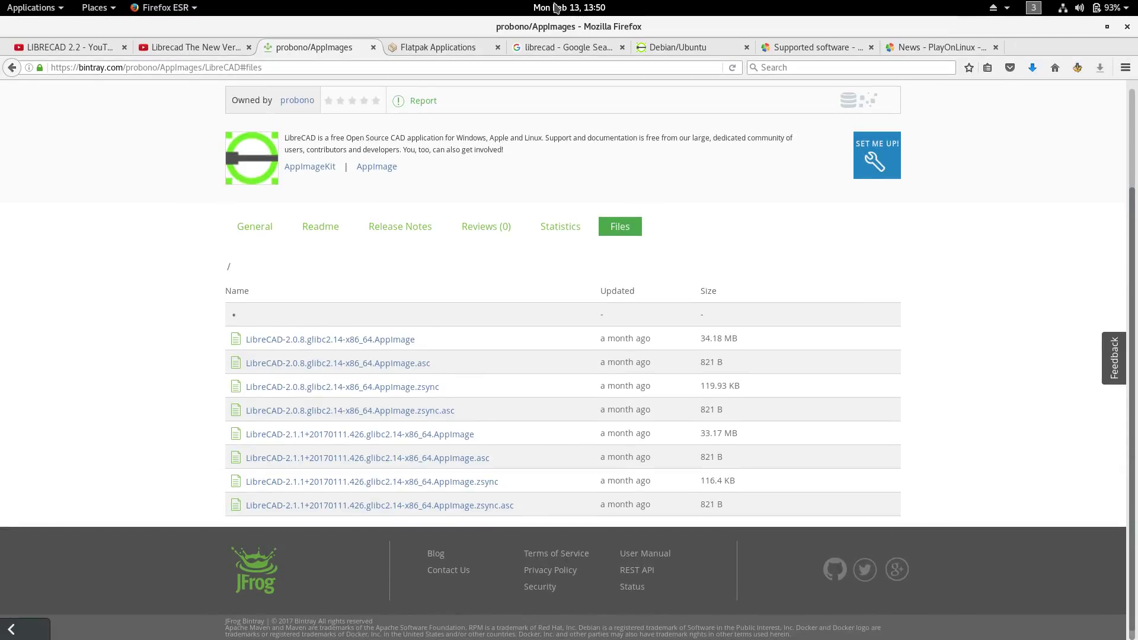
pyautogui.hotkey('ctrl', 'alt', 'Down')
pyautogui.hotkey('ctrl', 'alt', 'Down')
pyautogui.hotkey('ctrl', 'alt', 'Down')
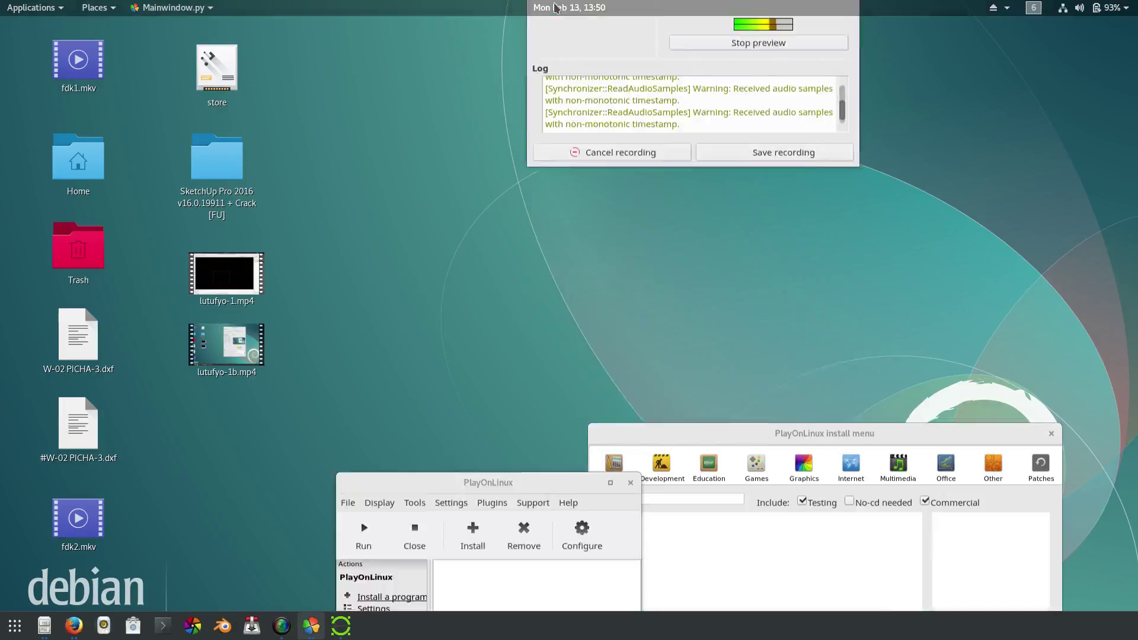
pyautogui.hotkey('ctrl', 'alt', 'Down')
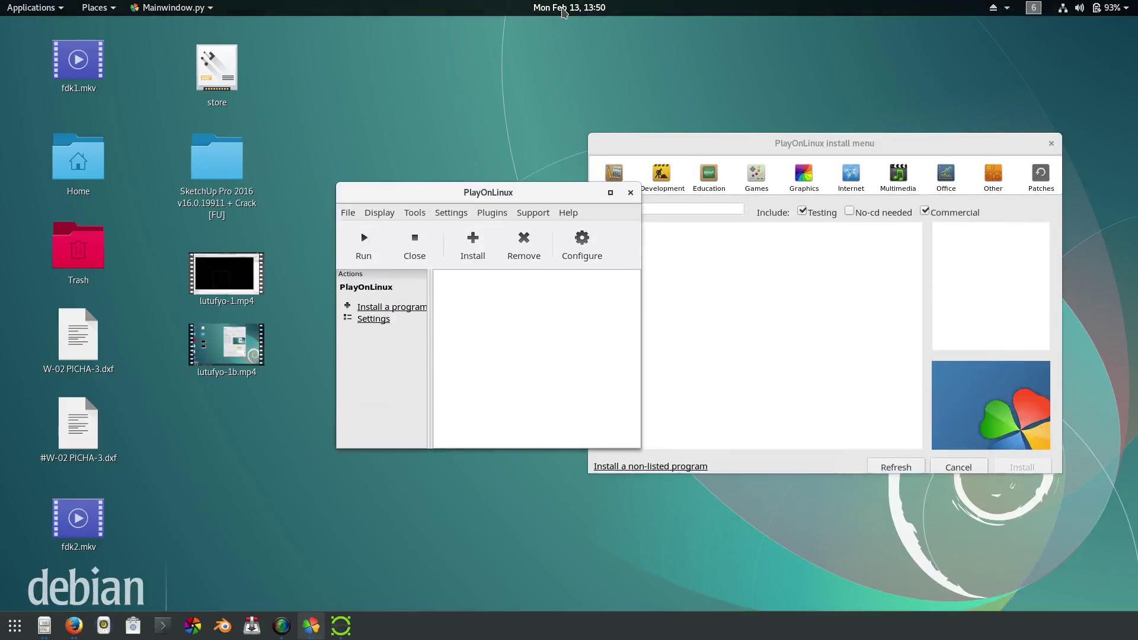
pyautogui.click(630, 195)
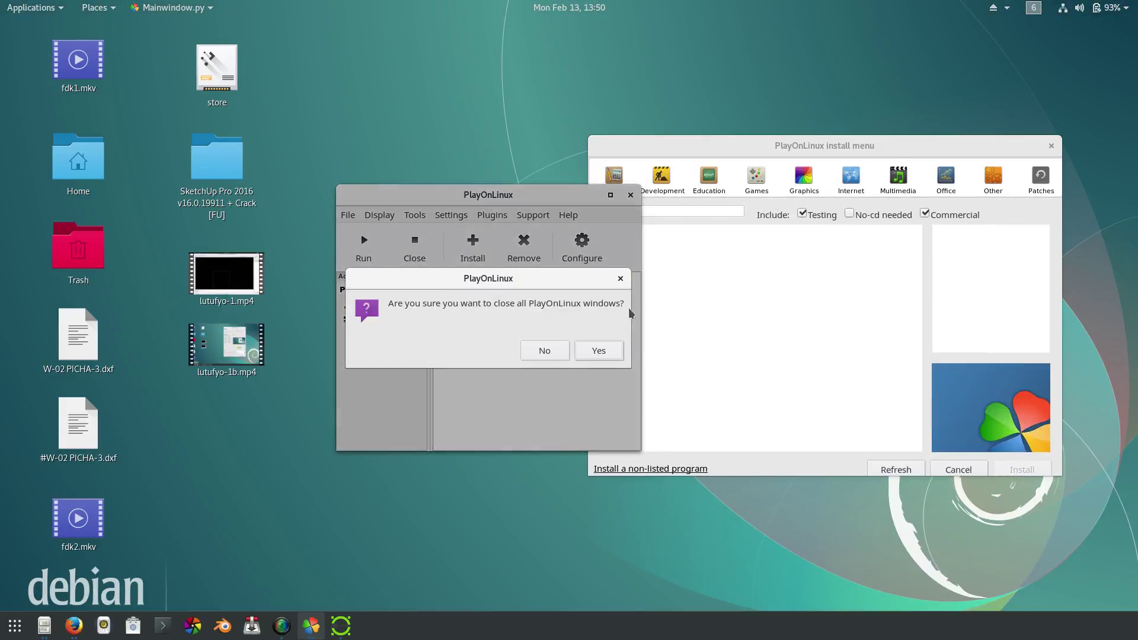
pyautogui.click(598, 351)
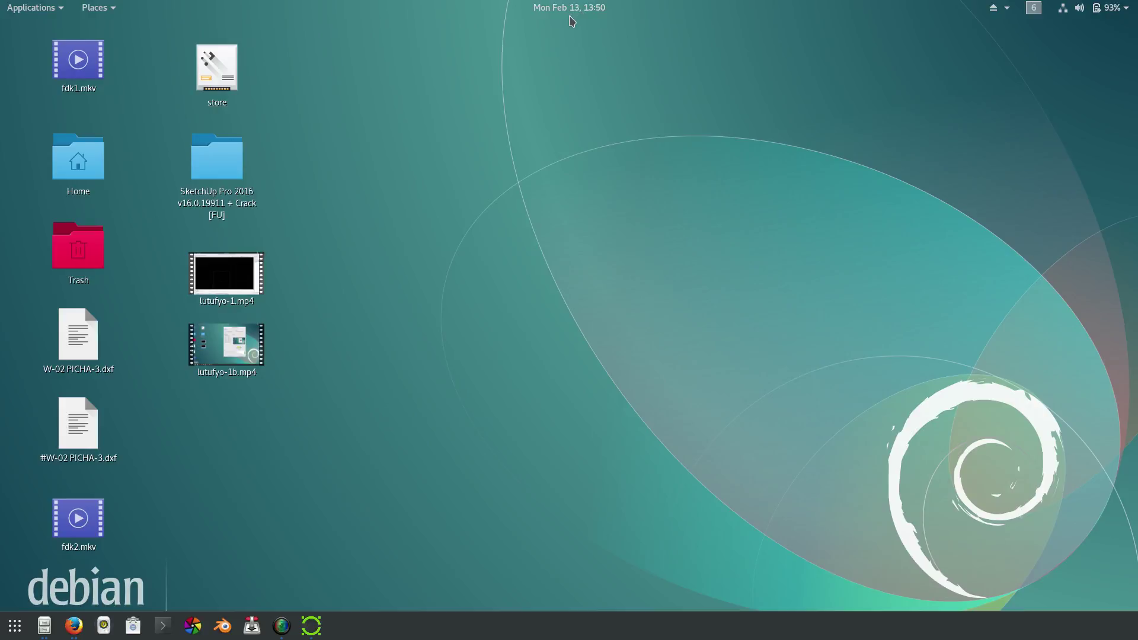
# Step: View the AppImage files in the Aplications folder, return to the empty desktop workspace, and show the installed applications
pyautogui.hotkey('ctrl', 'alt', 'Down')
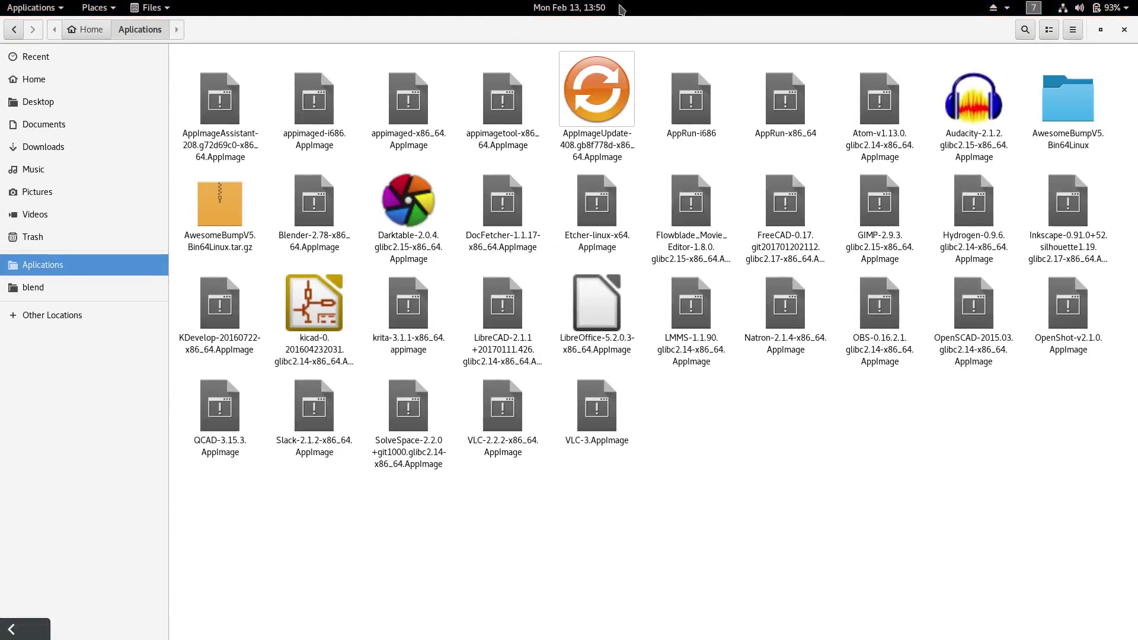
pyautogui.hotkey('ctrl', 'alt', 'Up')
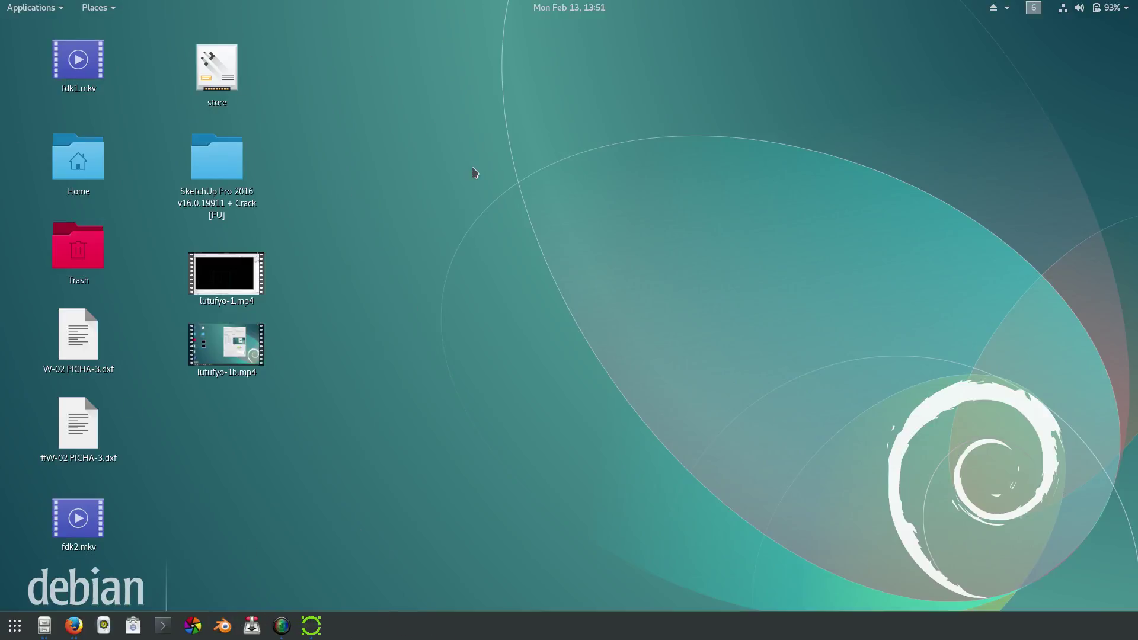
pyautogui.moveTo(0, 1)
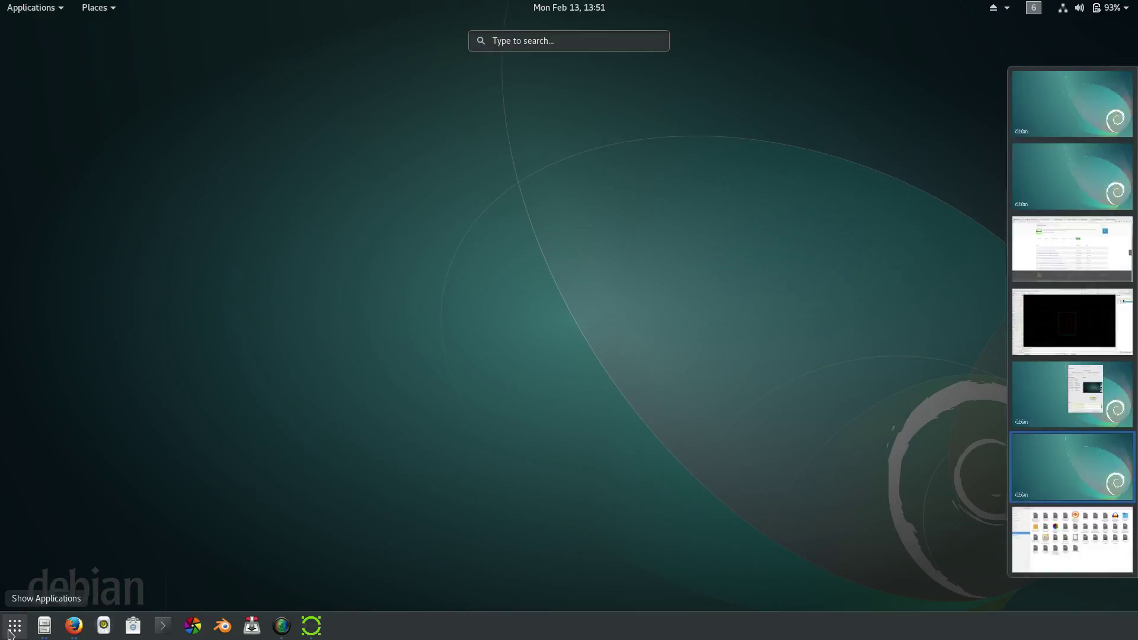
pyautogui.click(9, 633)
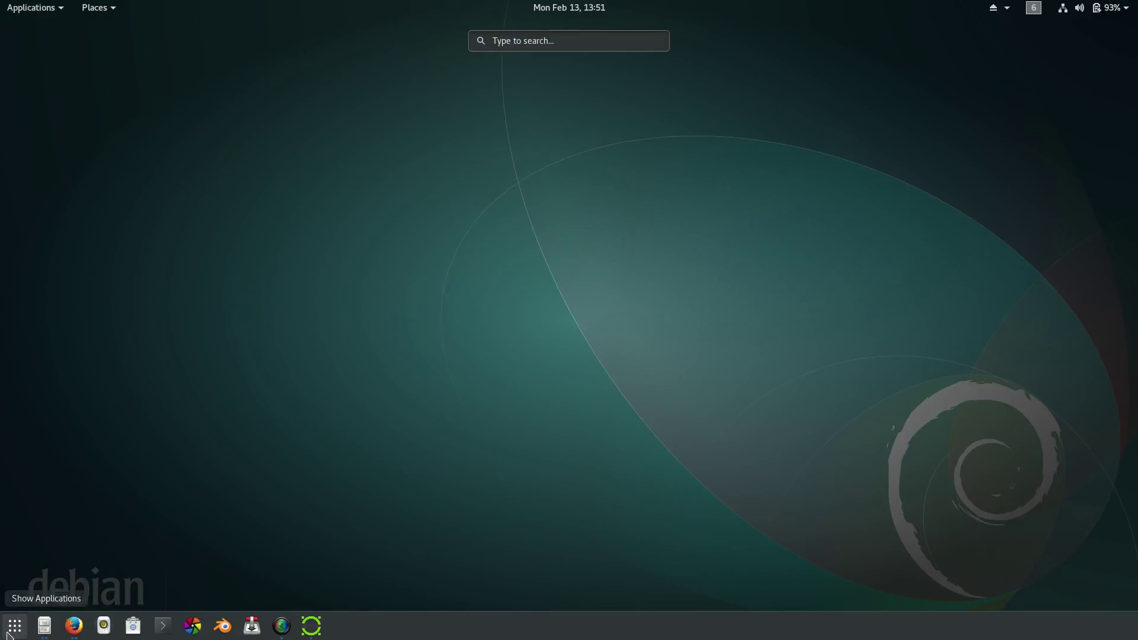
pyautogui.click(8, 633)
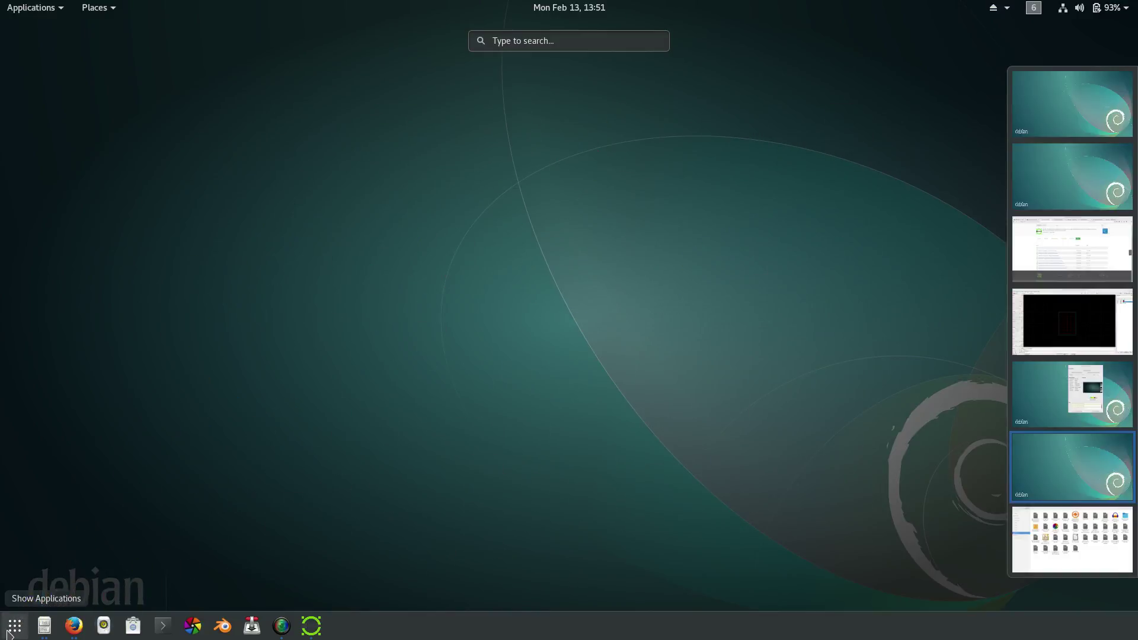
pyautogui.click(8, 633)
pyautogui.click(8, 633)
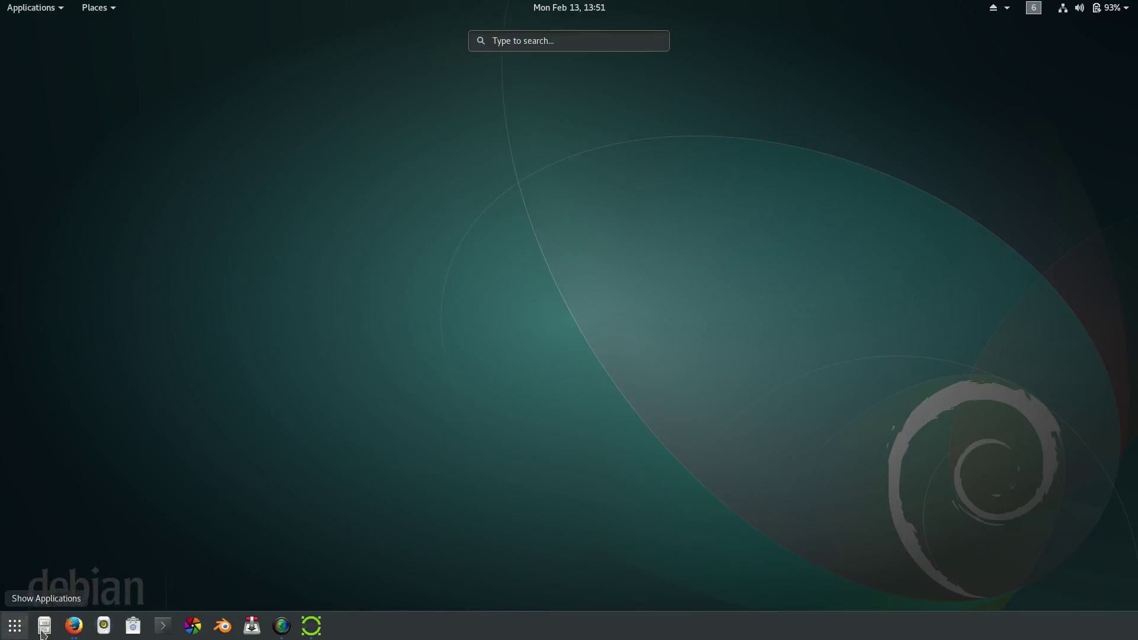
pyautogui.moveTo(0, 1)
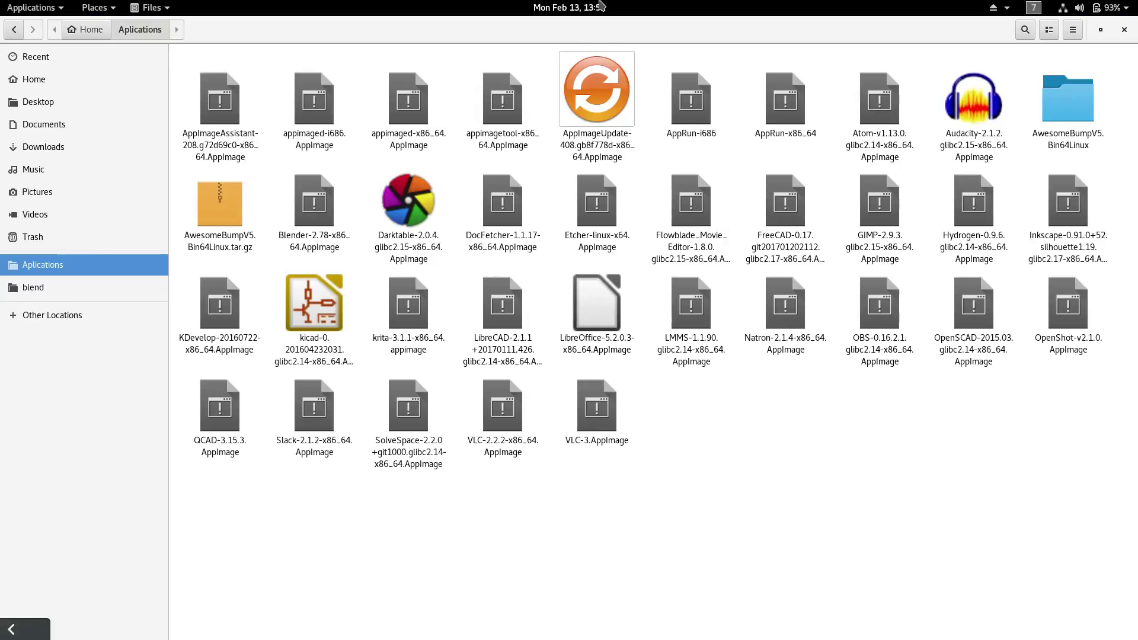
# Step: Return from the Aplications folder to the LibreCAD workspace and view the site rectangle with its centre-line grid up close
pyautogui.press('super+Page_Up')
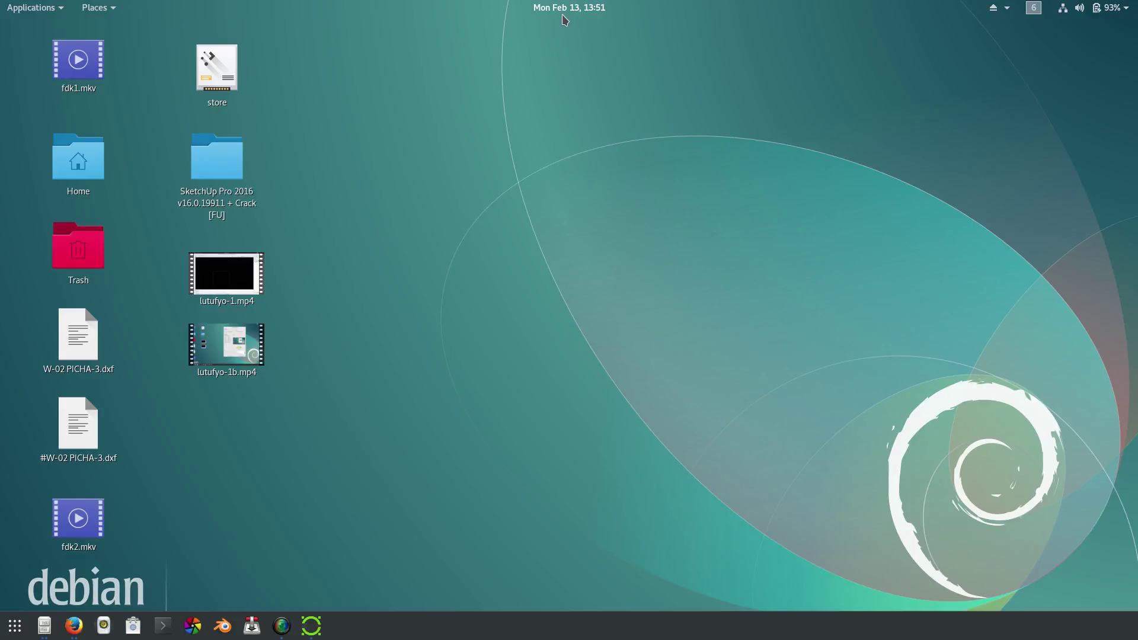
pyautogui.hotkey('ctrl', 'alt', 'Up')
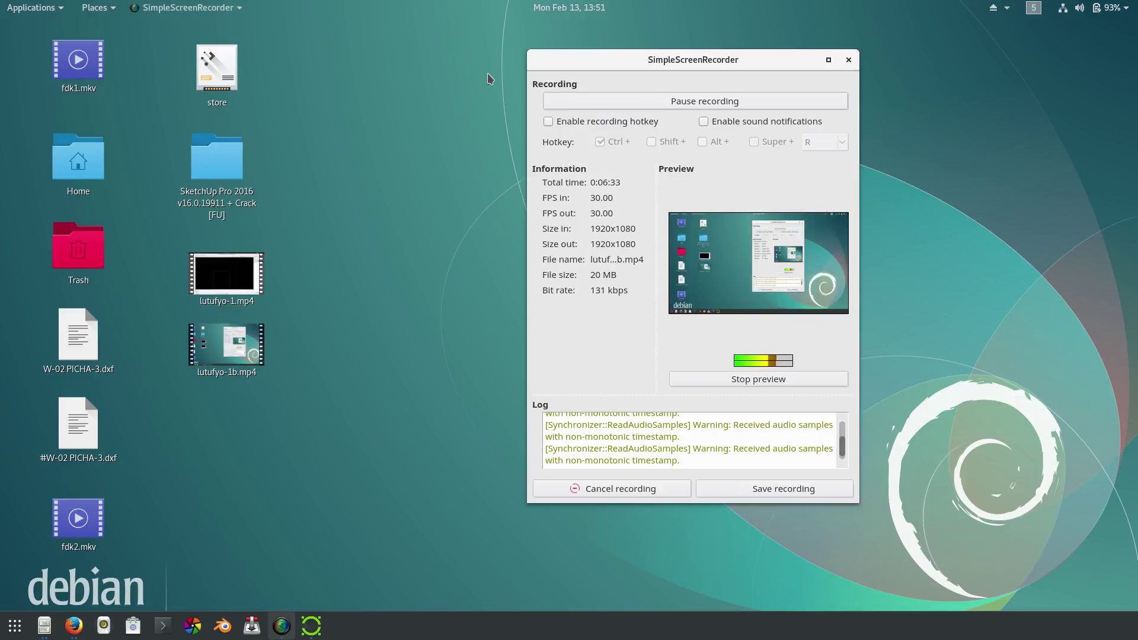
pyautogui.hotkey('ctrl', 'alt', 'Up')
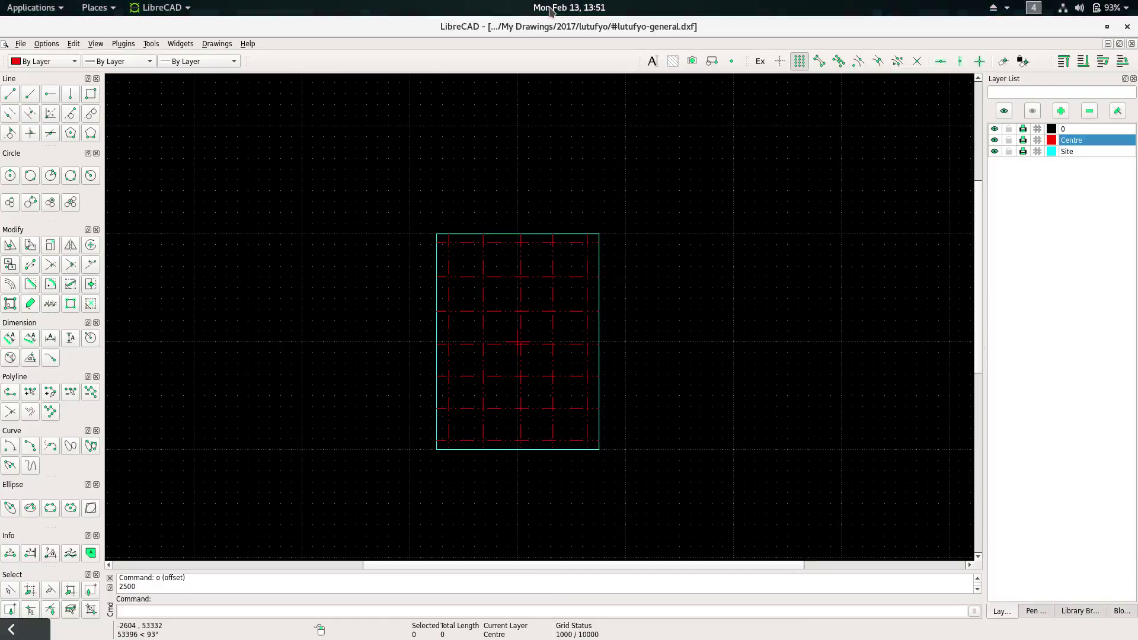
pyautogui.moveTo(460, 257); pyautogui.dragTo(494, 261, button='middle')
pyautogui.scroll(1, 518, 320)
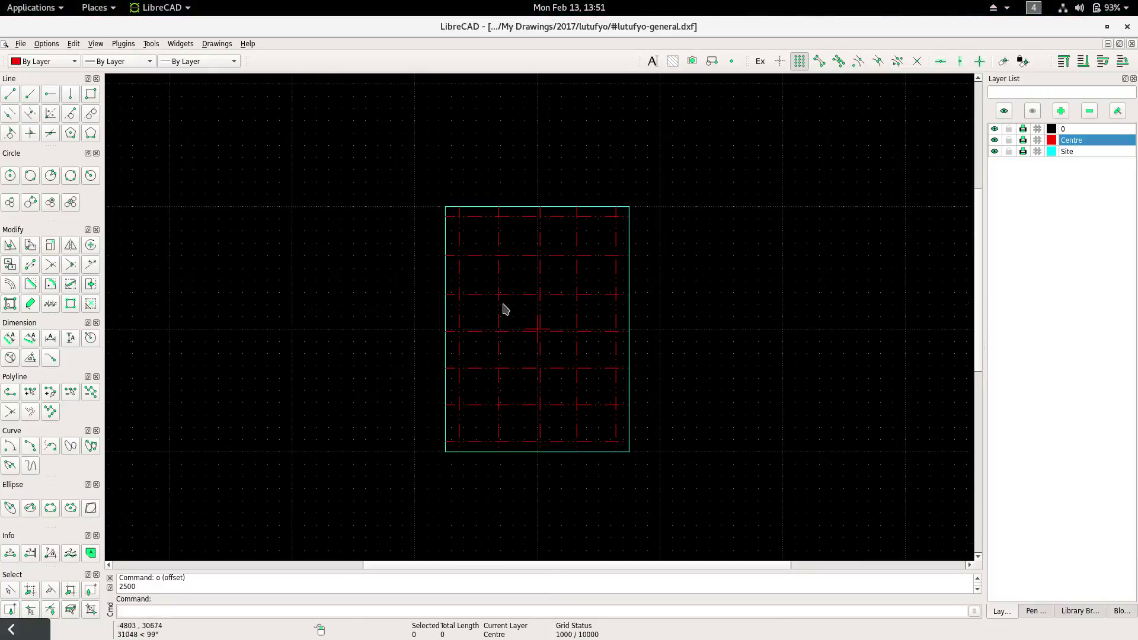
pyautogui.scroll(2, 528, 323)
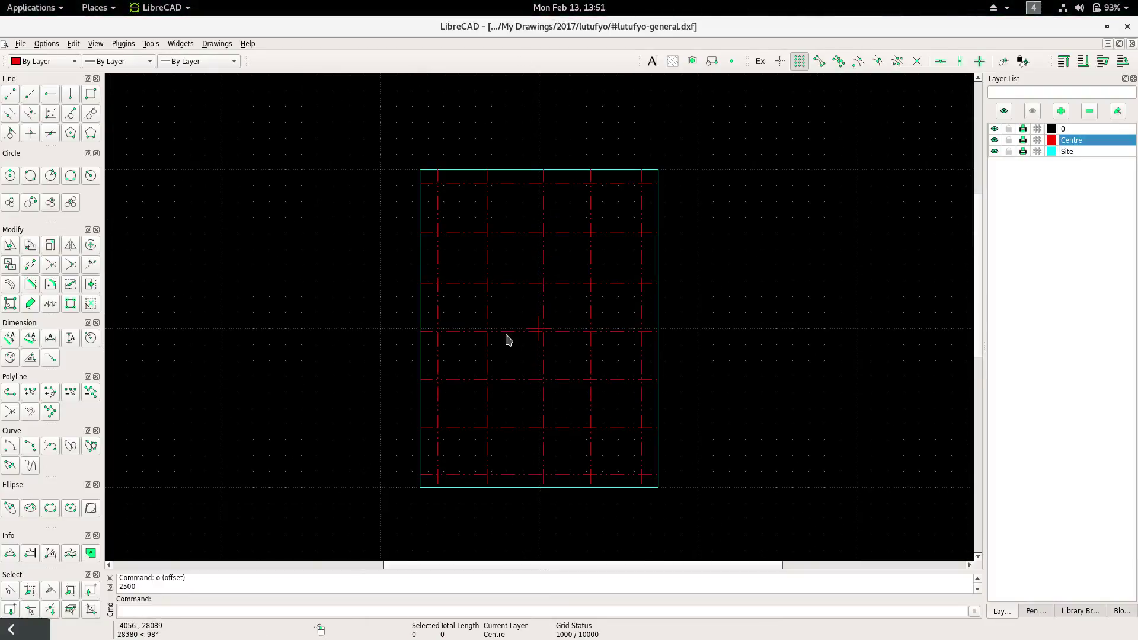
pyautogui.moveTo(506, 338); pyautogui.dragTo(502, 328, button='middle')
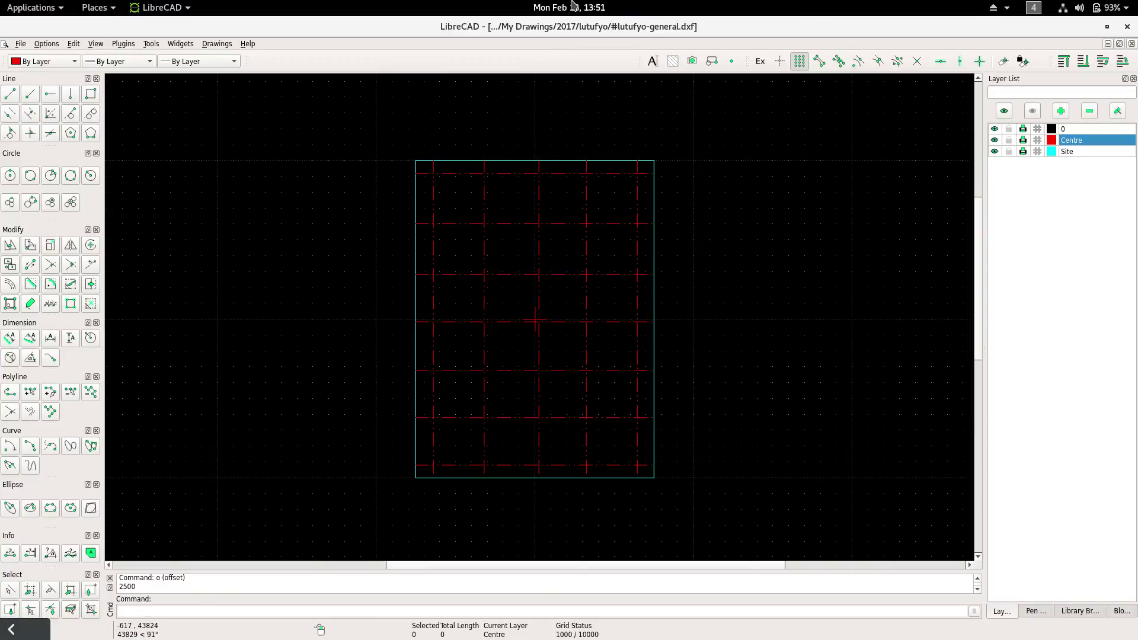
# Step: Switch to the Firefox workspace and examine the LibreCAD AppImage files offered on the Bintray page, including version 2.1.1
pyautogui.hotkey('ctrl', 'alt', 'Up')
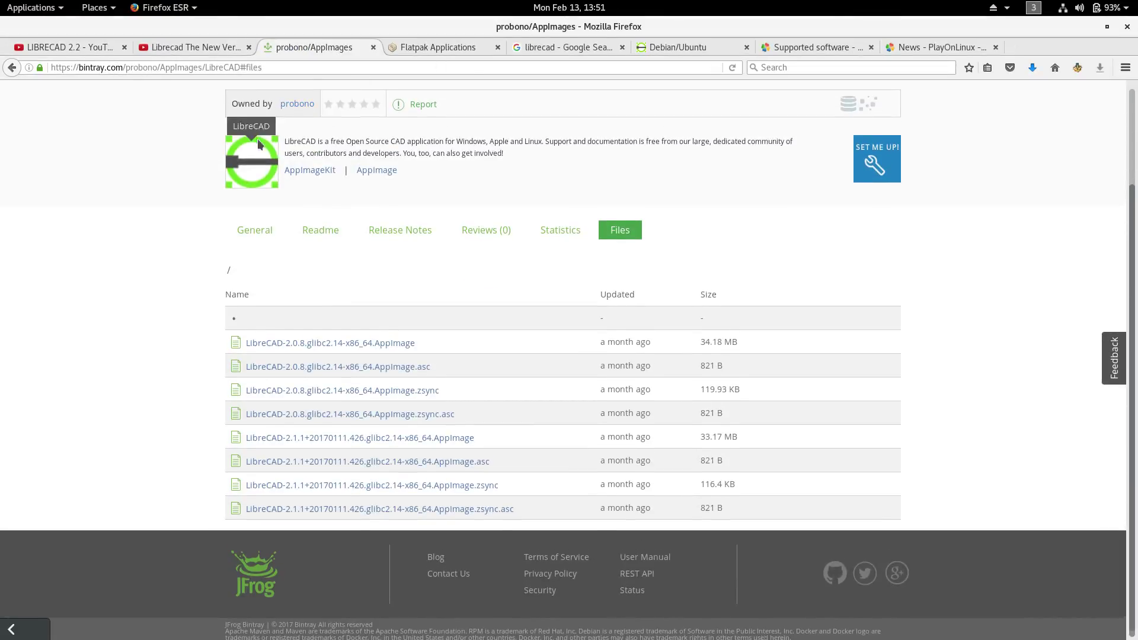
pyautogui.scroll(1, 249, 118)
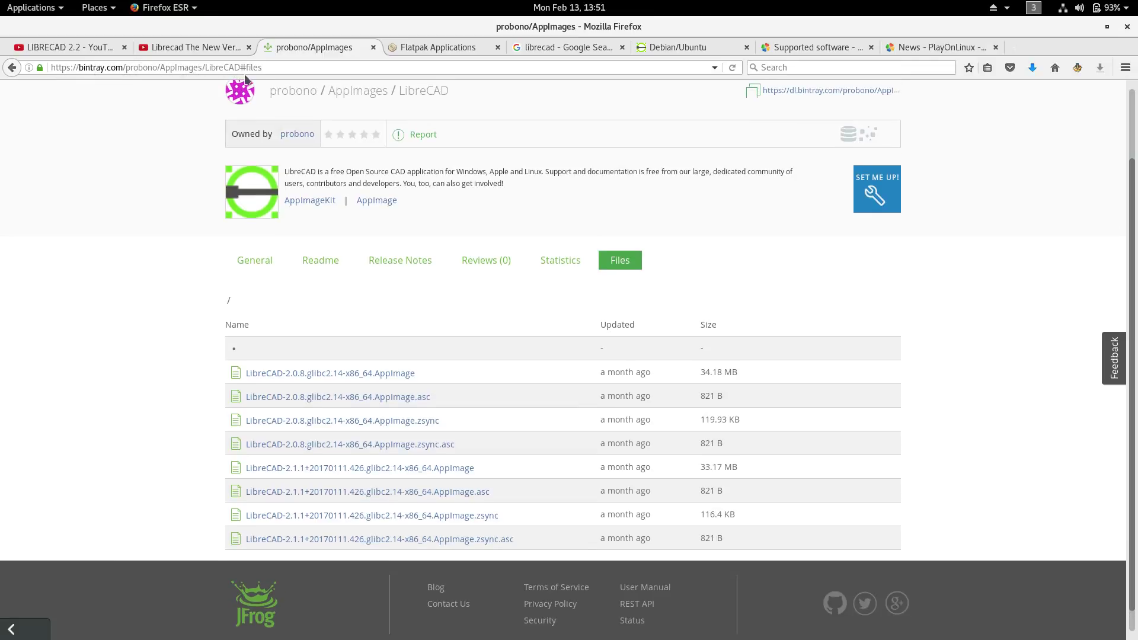
pyautogui.scroll(3, 224, 197)
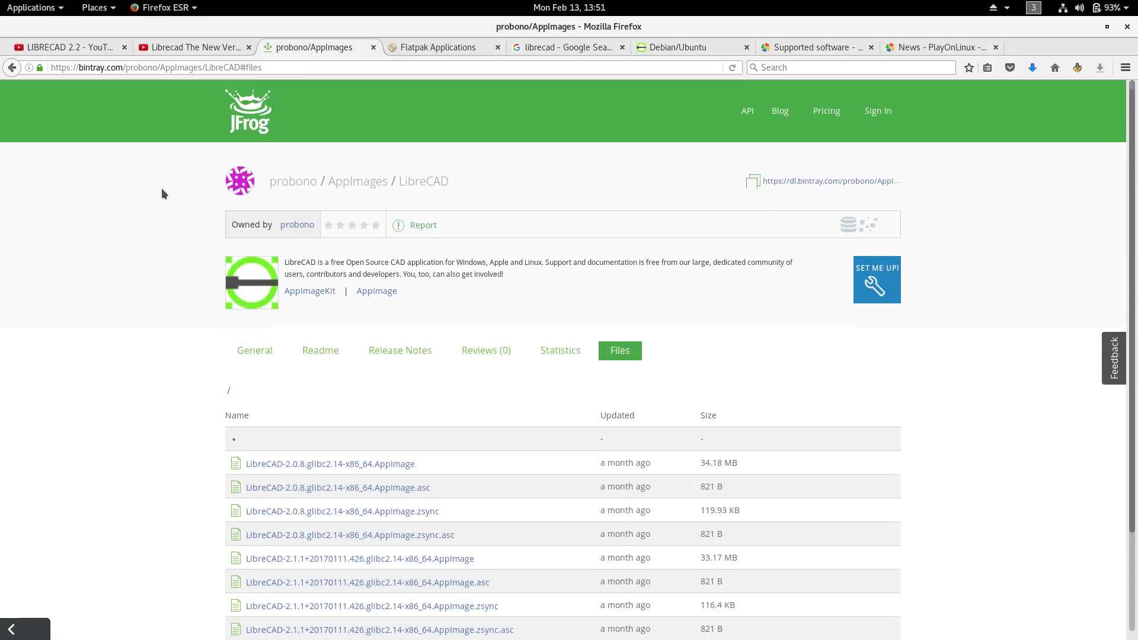
pyautogui.scroll(-2, 296, 320)
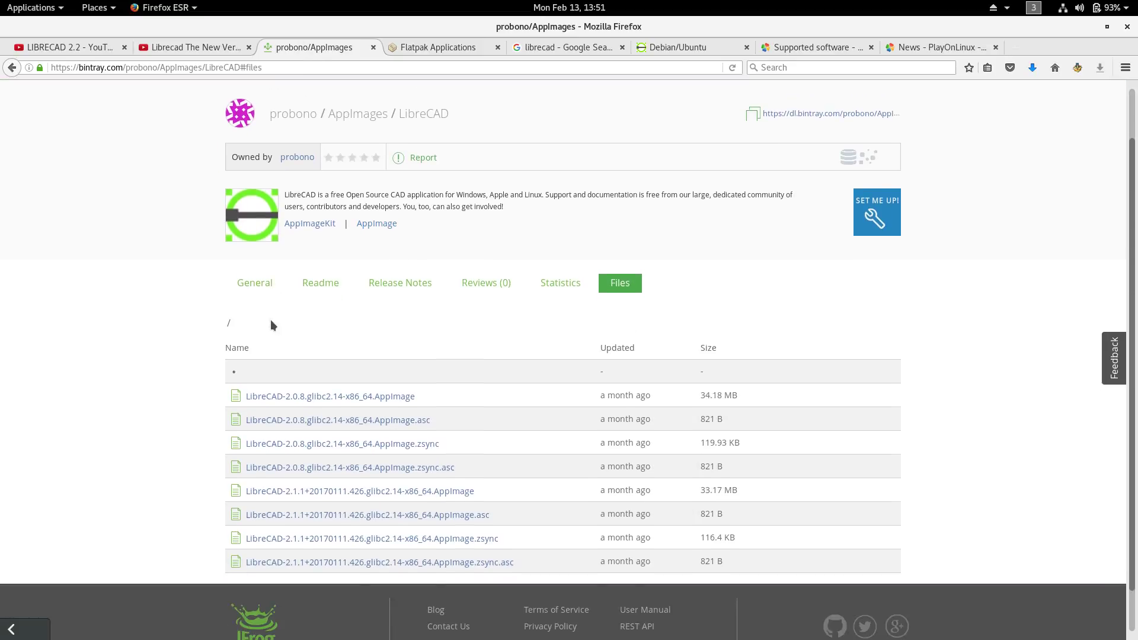
pyautogui.scroll(-2, 173, 294)
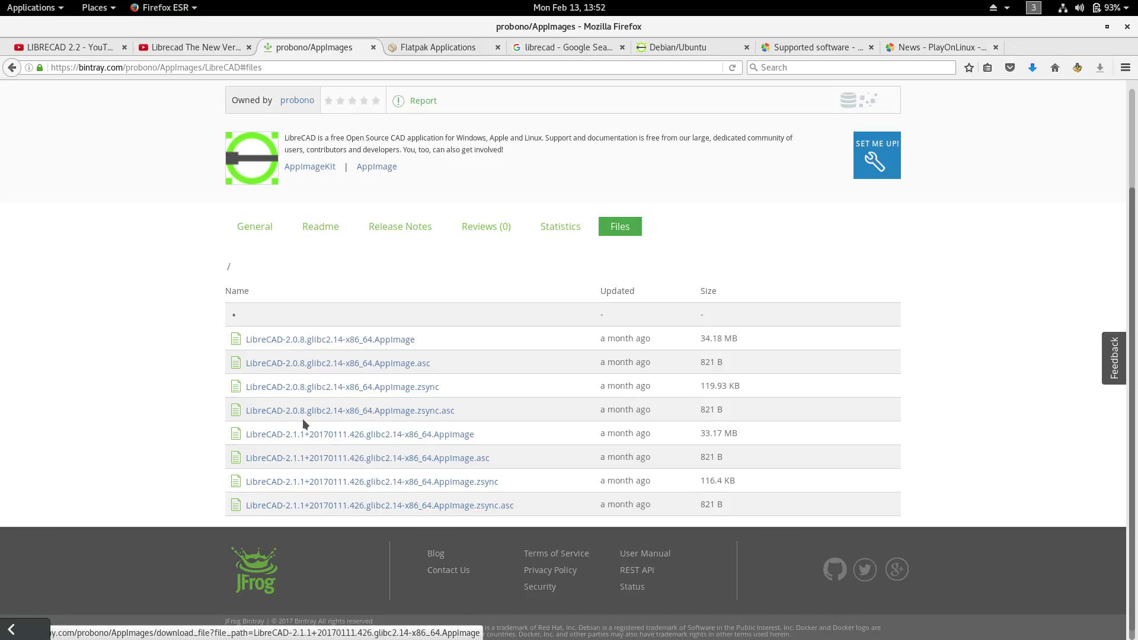
pyautogui.scroll(4, 153, 344)
pyautogui.scroll(-3, 181, 378)
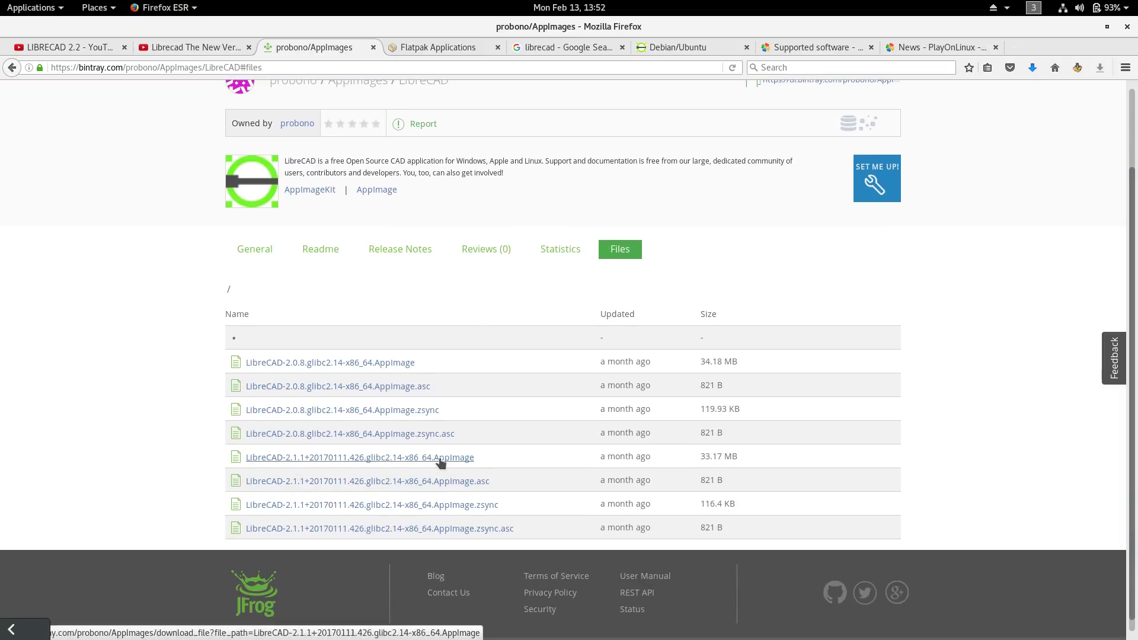
pyautogui.scroll(2, 569, 11)
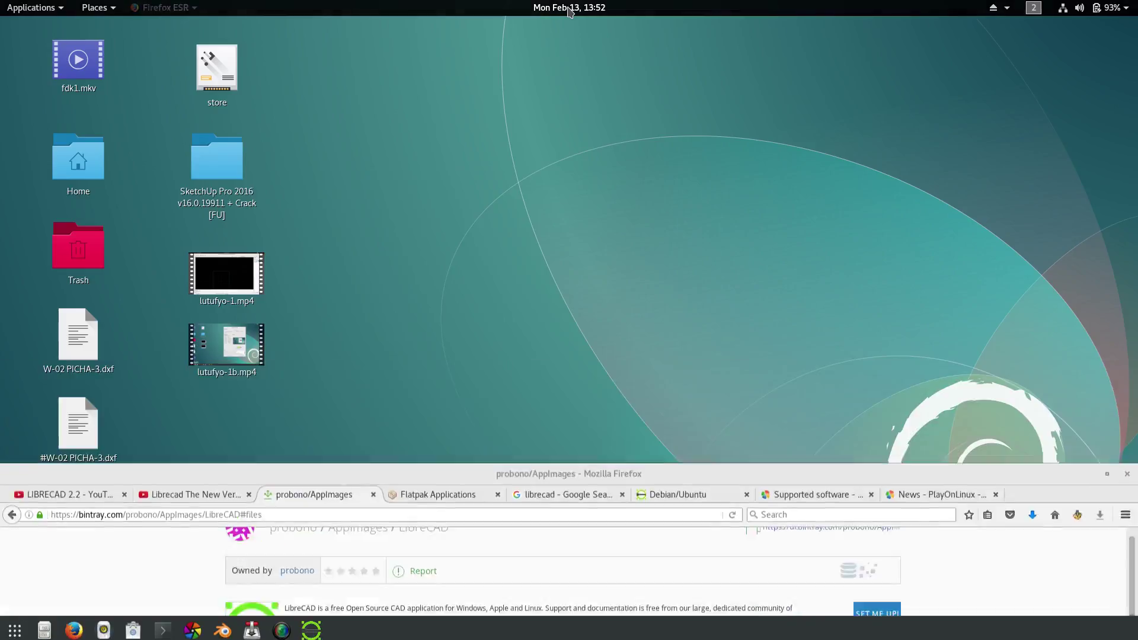
pyautogui.scroll(-1, 569, 10)
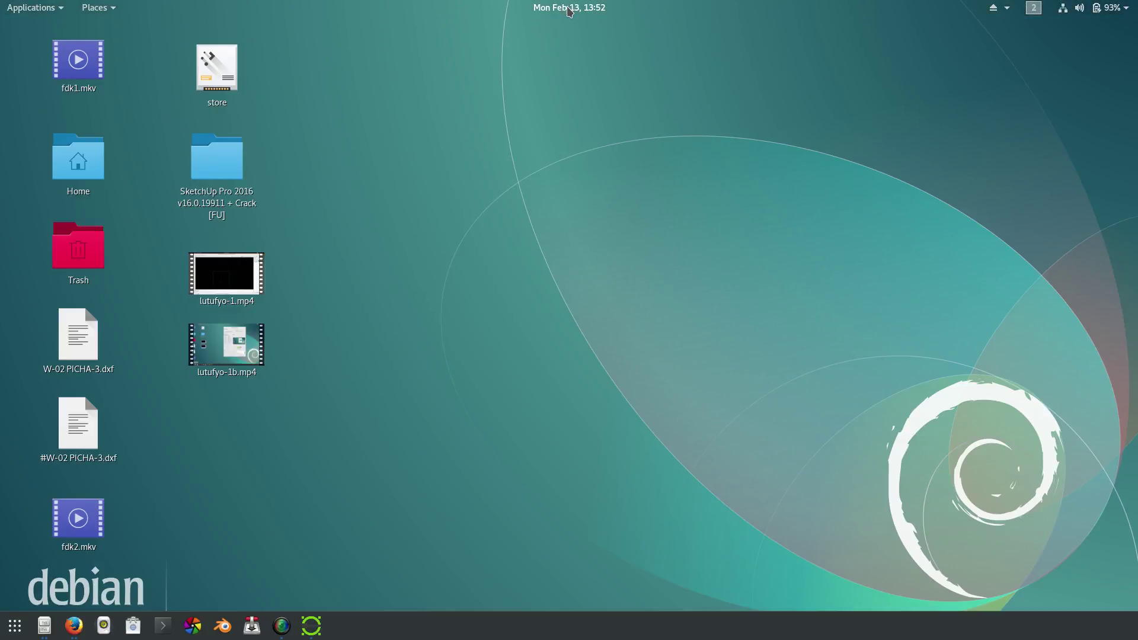
pyautogui.scroll(-3, 567, 11)
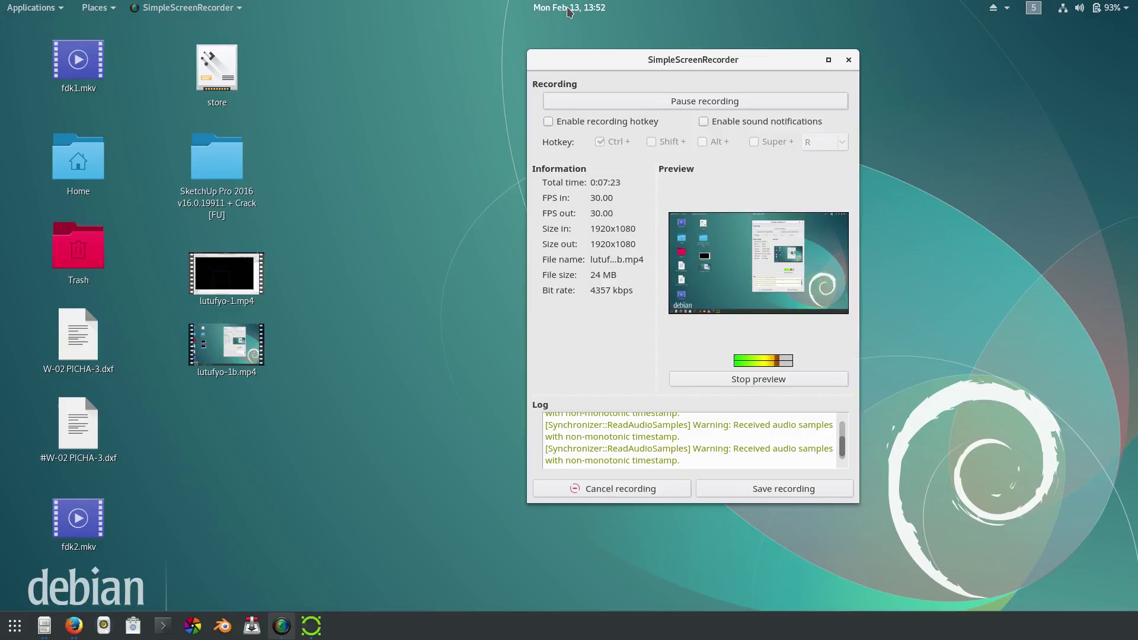
pyautogui.scroll(2, 569, 11)
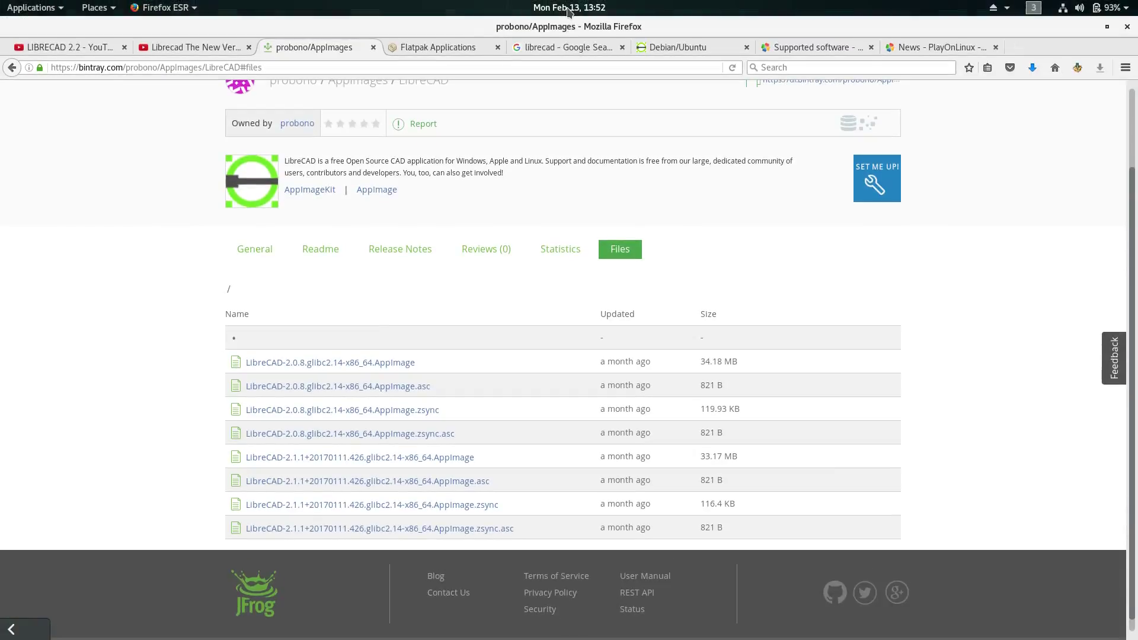
pyautogui.scroll(2, 567, 10)
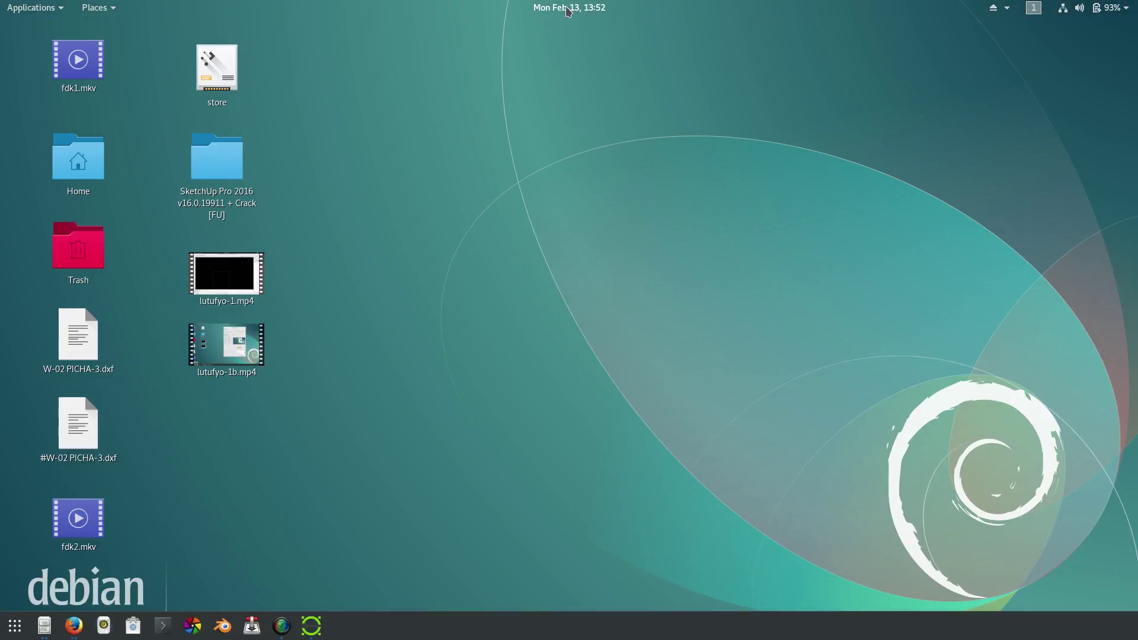
pyautogui.scroll(-2, 568, 10)
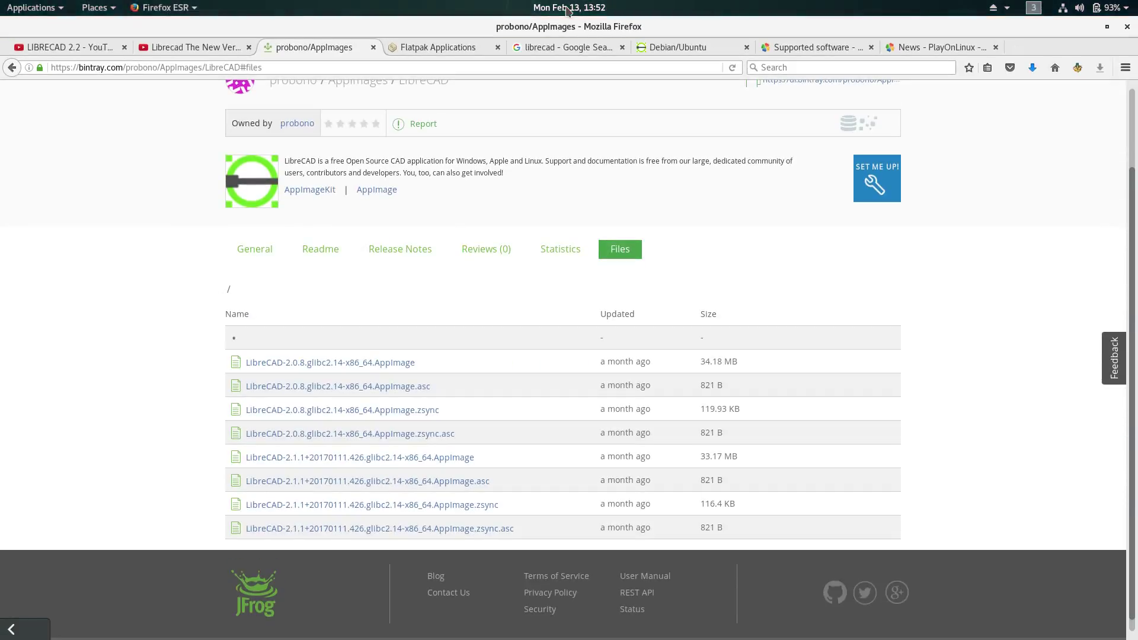
pyautogui.scroll(-1, 568, 10)
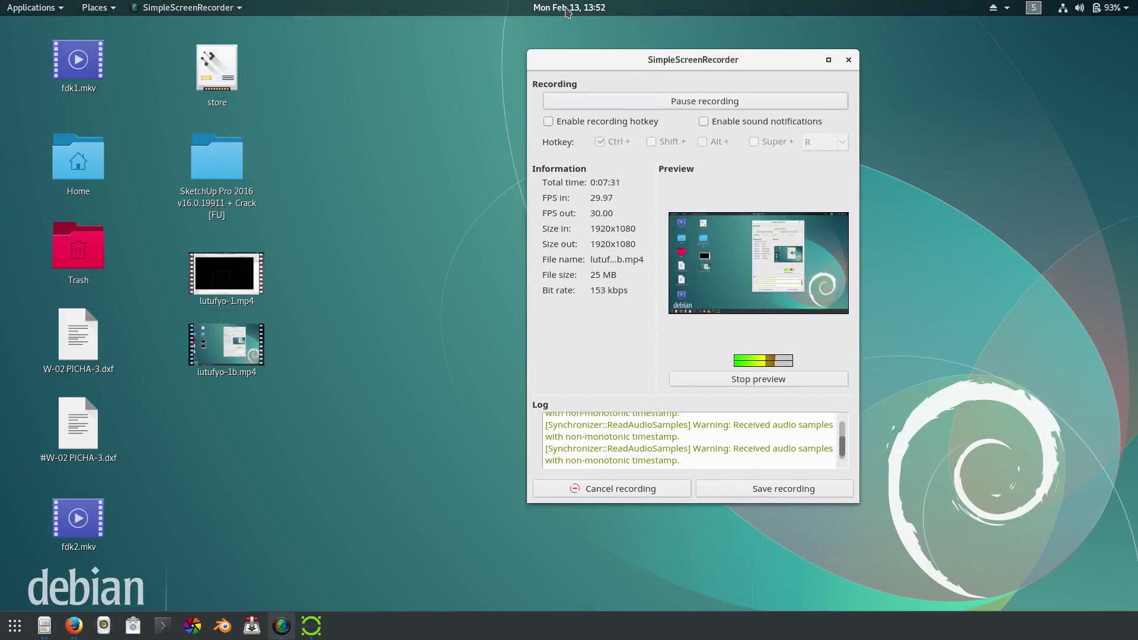
# Step: Open the Aplications folder from Home, briefly select all its contents, and clear the selection
pyautogui.doubleClick(77, 157)
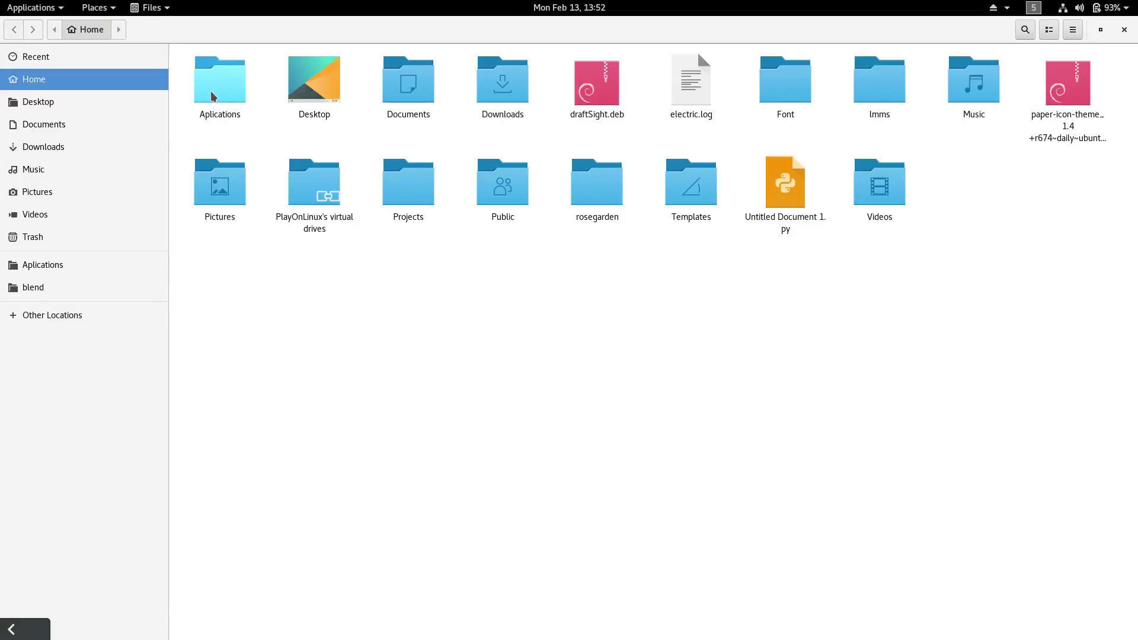
pyautogui.click(32, 268)
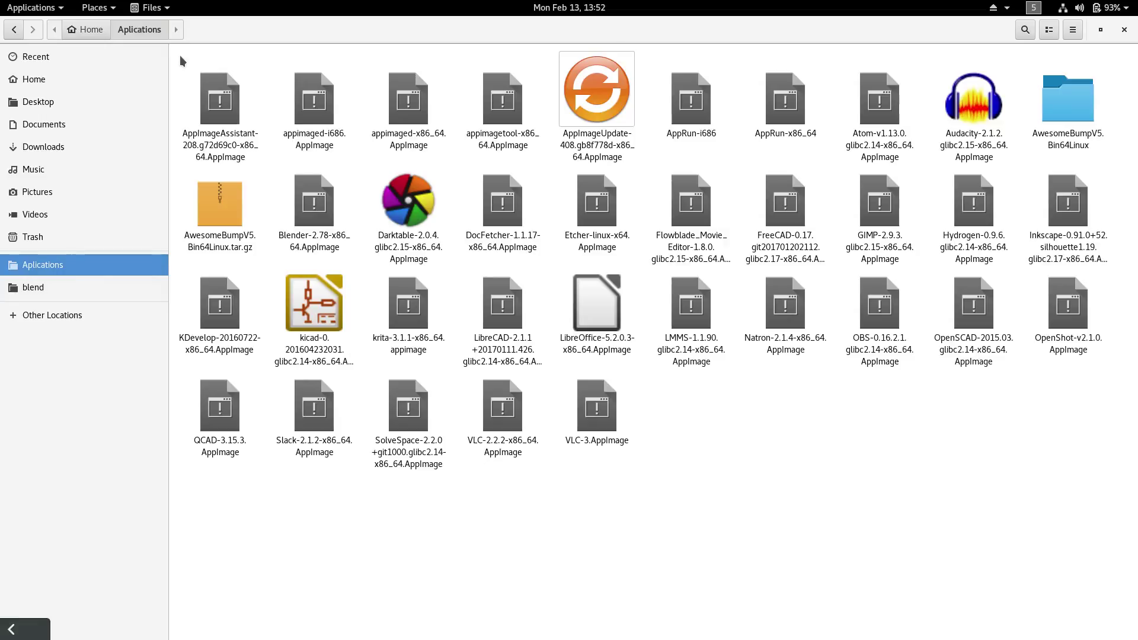
pyautogui.moveTo(182, 56); pyautogui.dragTo(1092, 524)
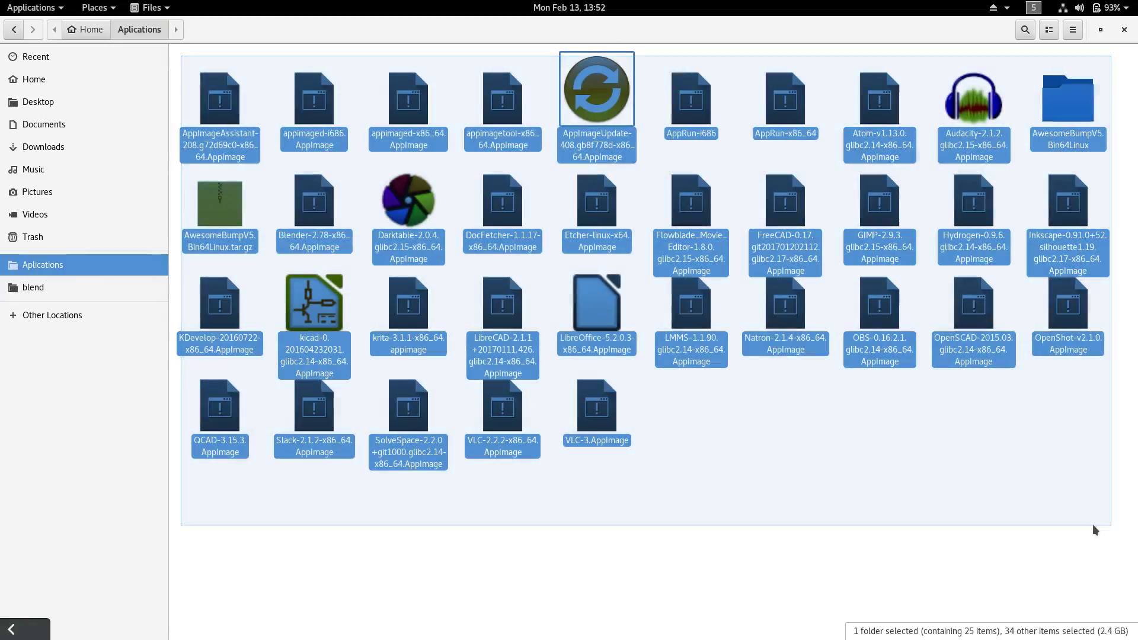
pyautogui.click(1093, 523)
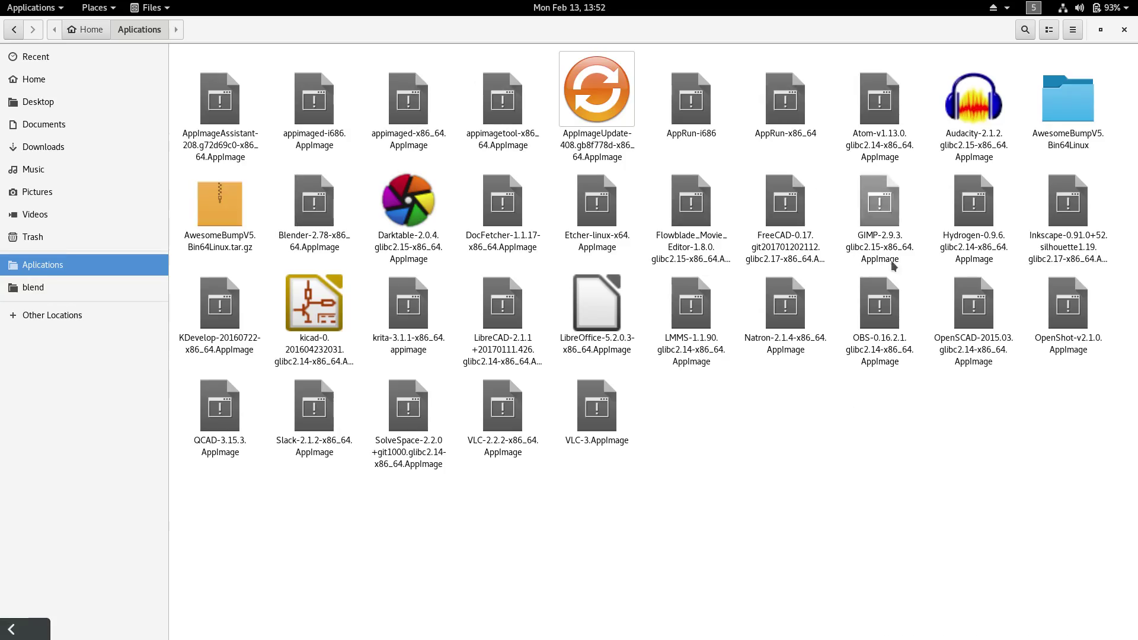
pyautogui.click(1072, 111)
pyautogui.click(907, 418)
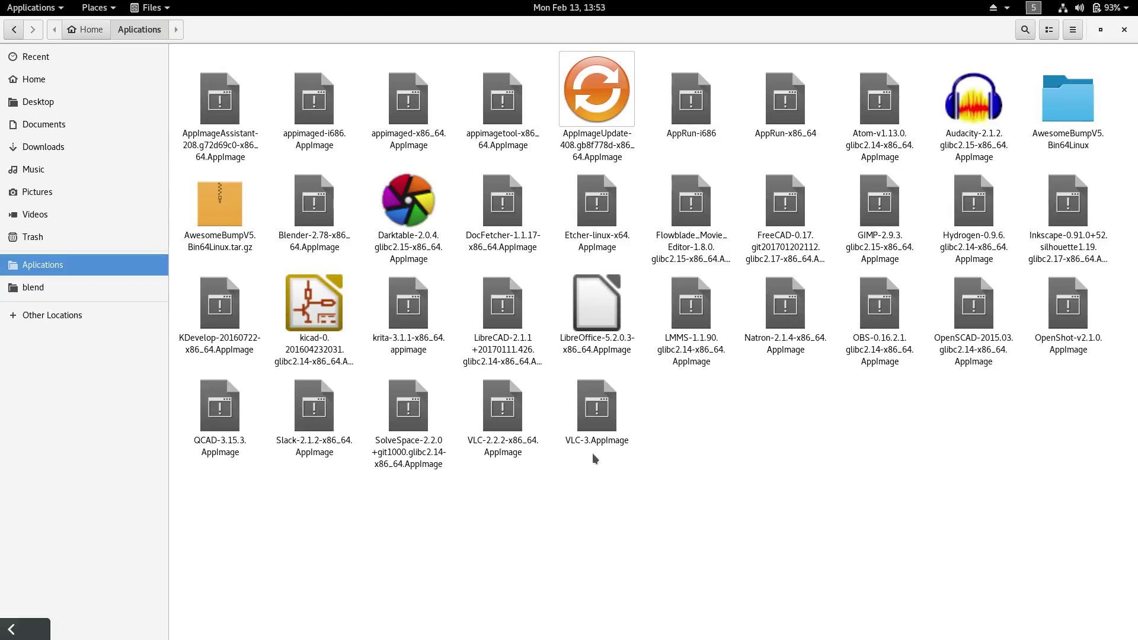
# Step: Highlight the individual AppImages one by one, from VLC-2.2.2 and SolveSpace through KDevelop, LibreCAD and LibreOffice to Natron, ending with nothing selected
pyautogui.click(502, 407)
pyautogui.click(409, 407)
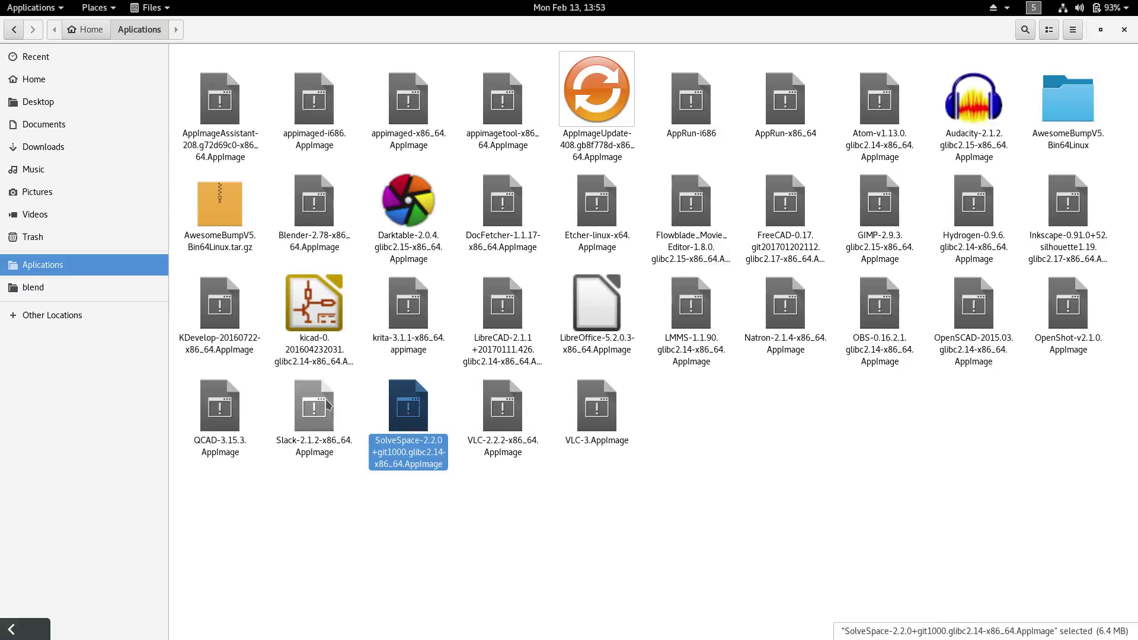
pyautogui.click(314, 407)
pyautogui.click(218, 409)
pyautogui.click(220, 305)
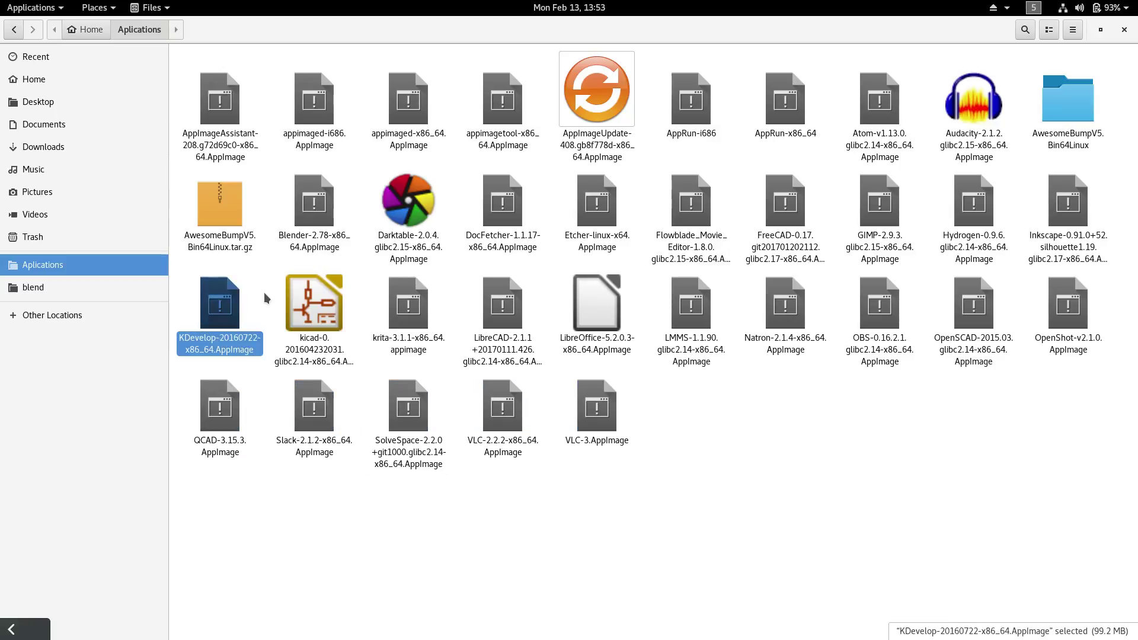
pyautogui.click(314, 305)
pyautogui.click(408, 305)
pyautogui.click(503, 306)
pyautogui.click(589, 329)
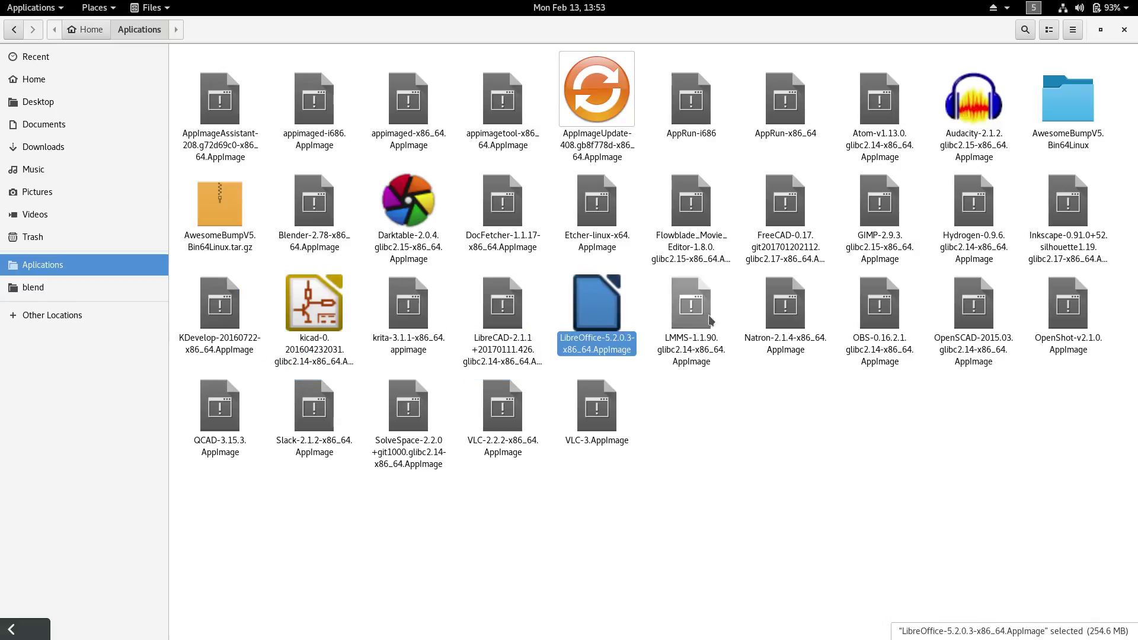
pyautogui.click(691, 314)
pyautogui.click(785, 314)
pyautogui.click(897, 350)
pyautogui.click(888, 445)
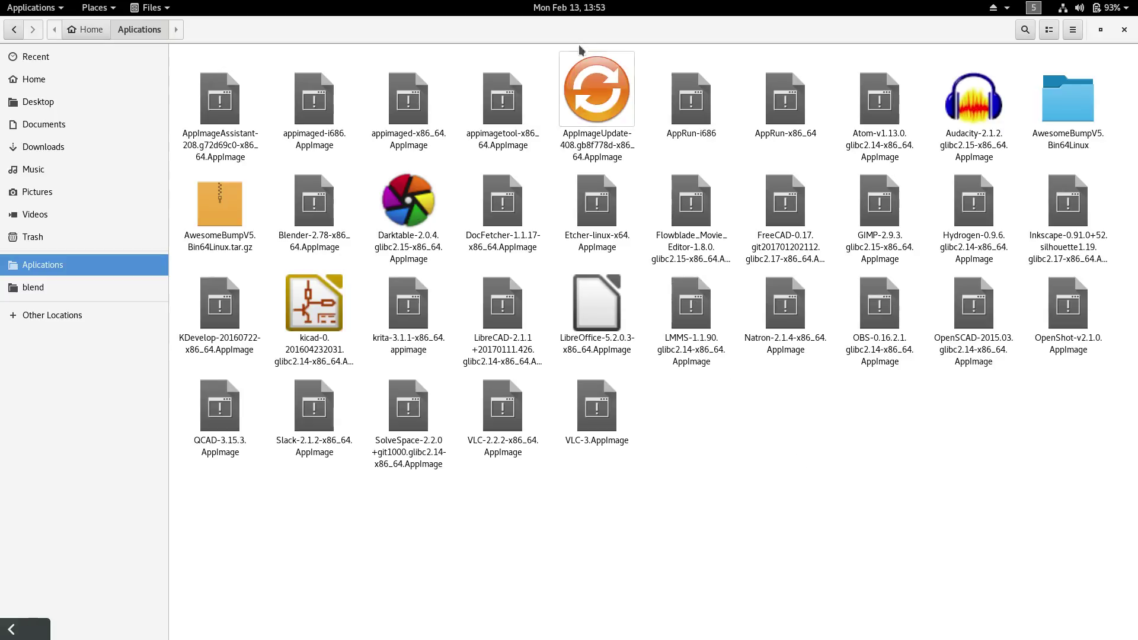
# Step: Switch back to the LibreCAD workspace and examine the lutufyo-general drawing's site rectangle and inner grid
pyautogui.hotkey('ctrl', 'alt', 'Down')
pyautogui.hotkey('ctrl', 'alt', 'Up')
pyautogui.hotkey('ctrl', 'alt', 'Up')
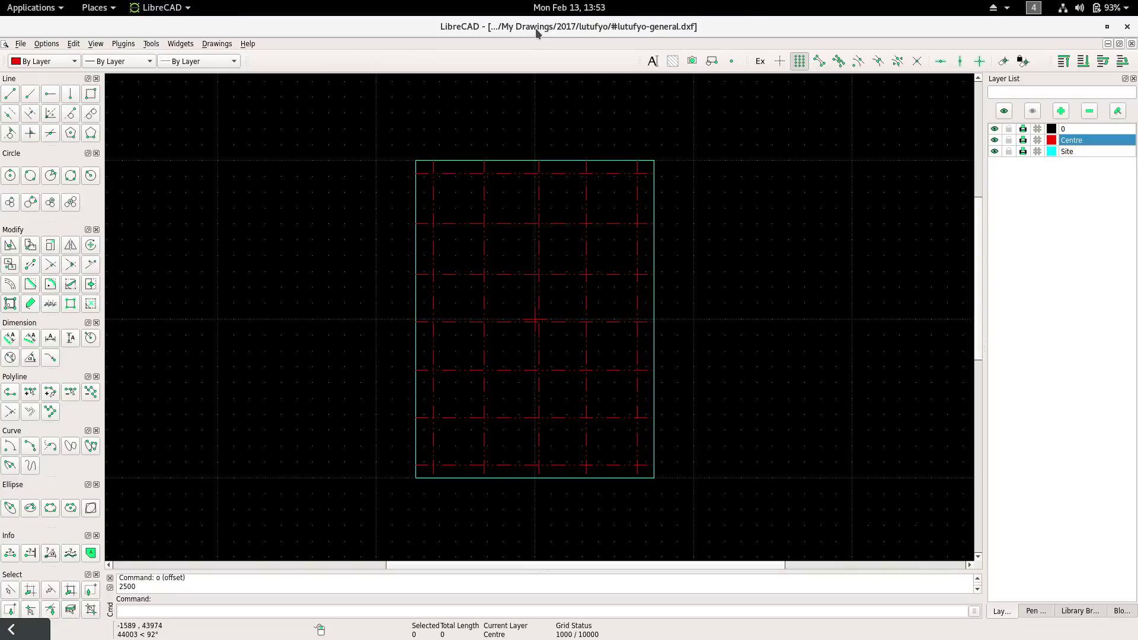
pyautogui.scroll(1, 531, 335)
pyautogui.scroll(-1, 501, 335)
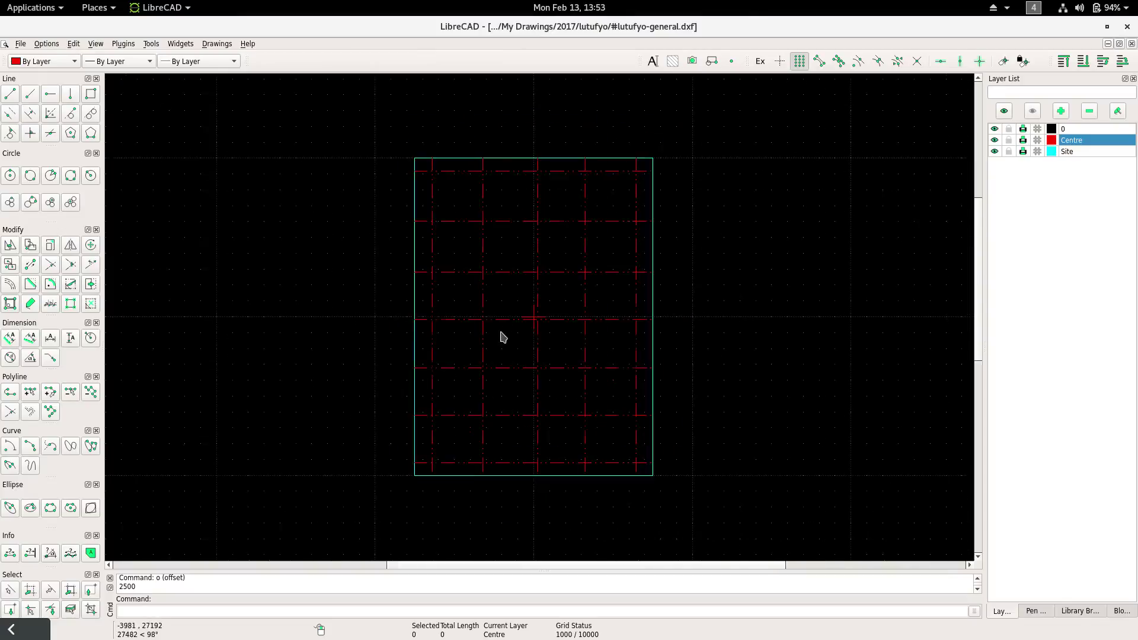
pyautogui.scroll(-1, 500, 335)
pyautogui.moveTo(501, 335)
pyautogui.mouseDown(button='middle')
pyautogui.moveTo(526, 329)
pyautogui.moveTo(510, 320)
pyautogui.moveTo(518, 294)
pyautogui.moveTo(523, 311)
pyautogui.mouseUp(button='middle')
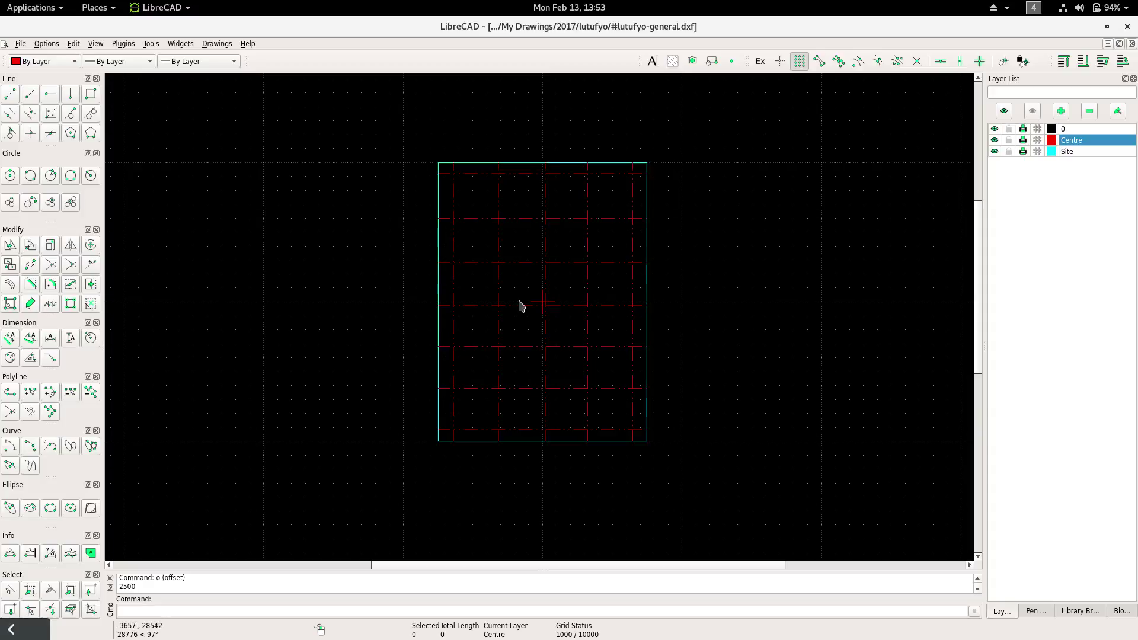
pyautogui.scroll(2, 504, 303)
pyautogui.moveTo(529, 342)
pyautogui.mouseDown(button='middle')
pyautogui.moveTo(475, 366)
pyautogui.moveTo(480, 343)
pyautogui.mouseUp(button='middle')
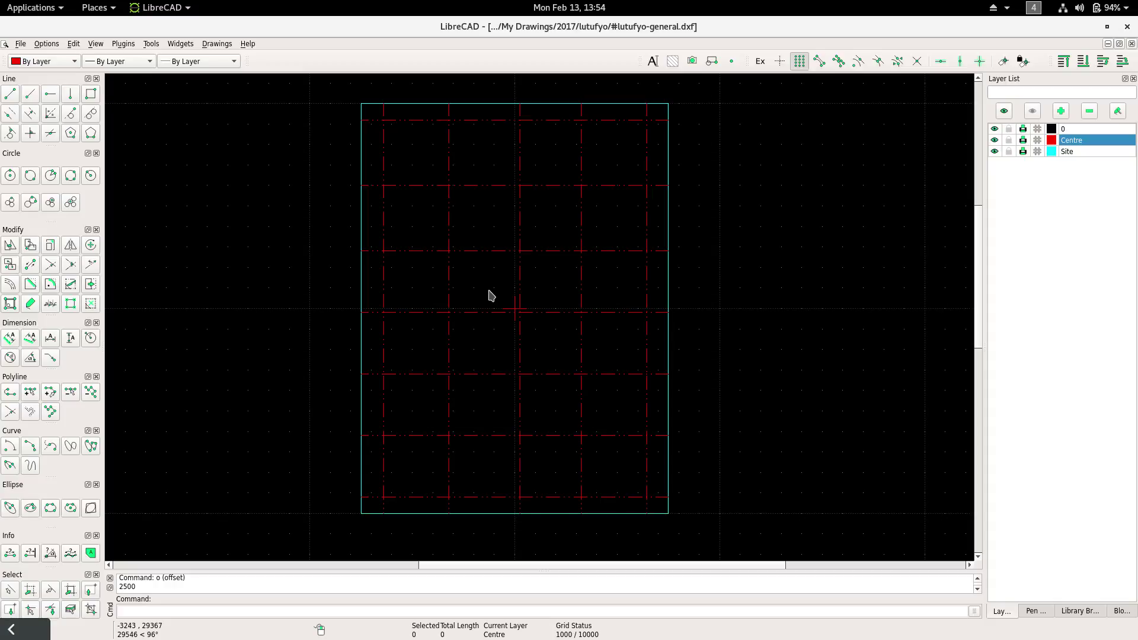
pyautogui.moveTo(495, 300); pyautogui.dragTo(506, 302, button='middle')
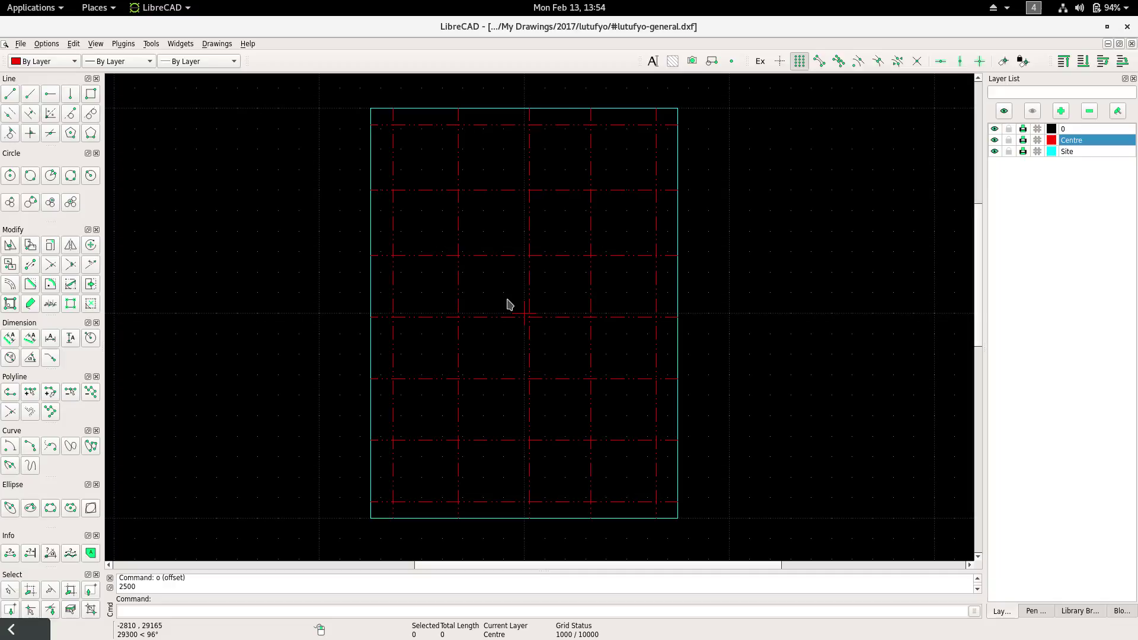
pyautogui.moveTo(501, 313); pyautogui.dragTo(505, 304, button='middle')
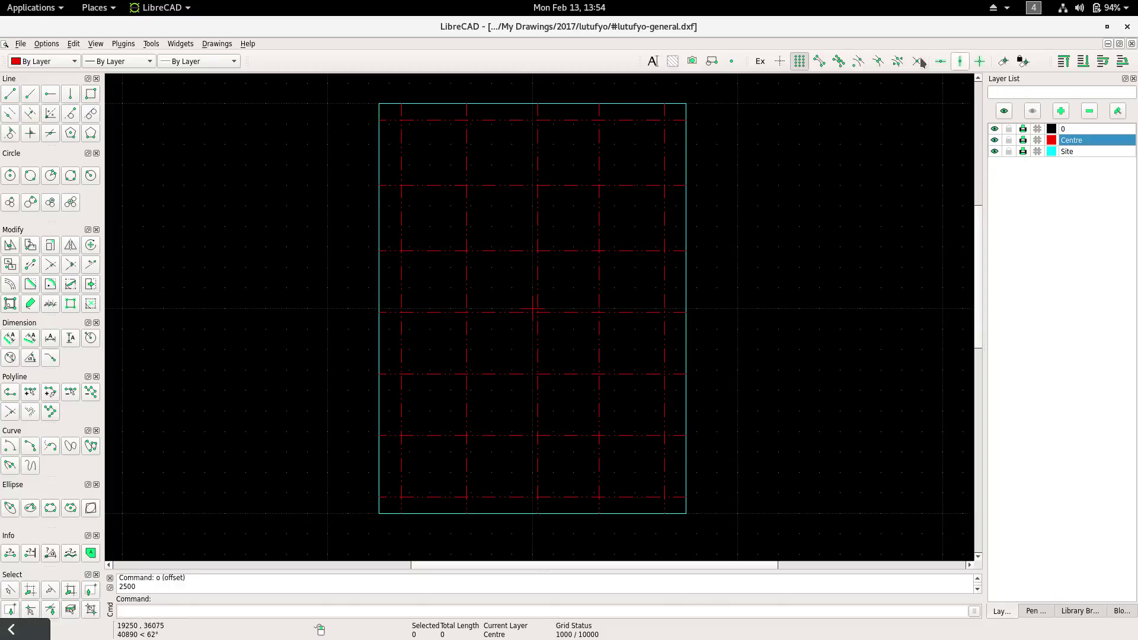
# Step: Leave the LibreCAD drawing, move through the workspaces to the Aplications folder, and bring up the SimpleScreenRecorder window
pyautogui.scroll(-2, 564, 5)
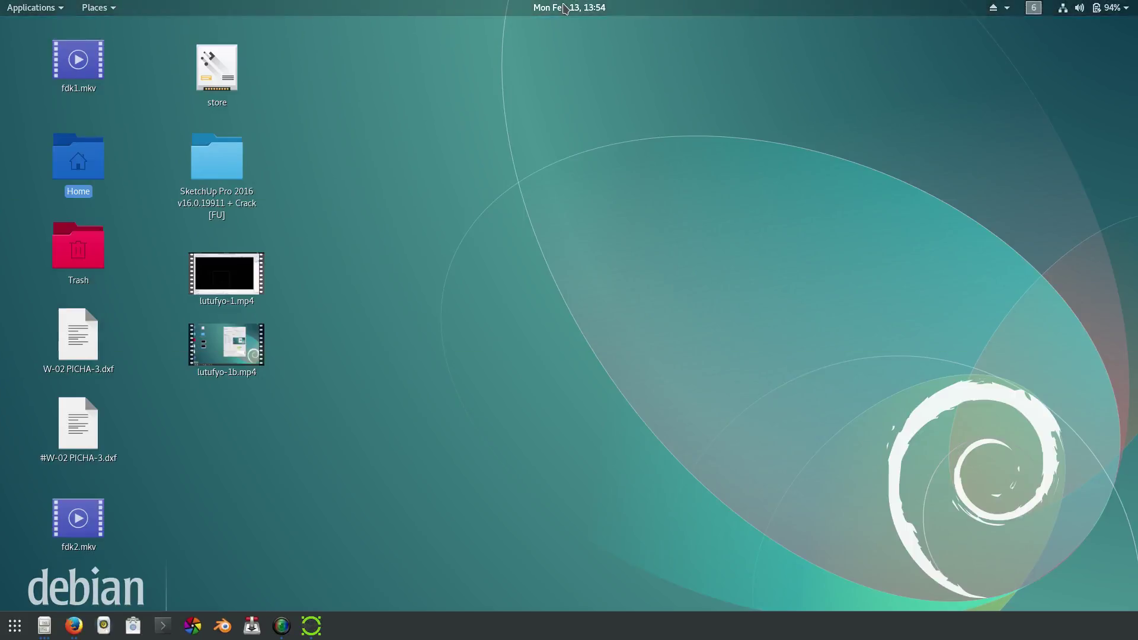
pyautogui.scroll(3, 564, 7)
pyautogui.scroll(1, 563, 8)
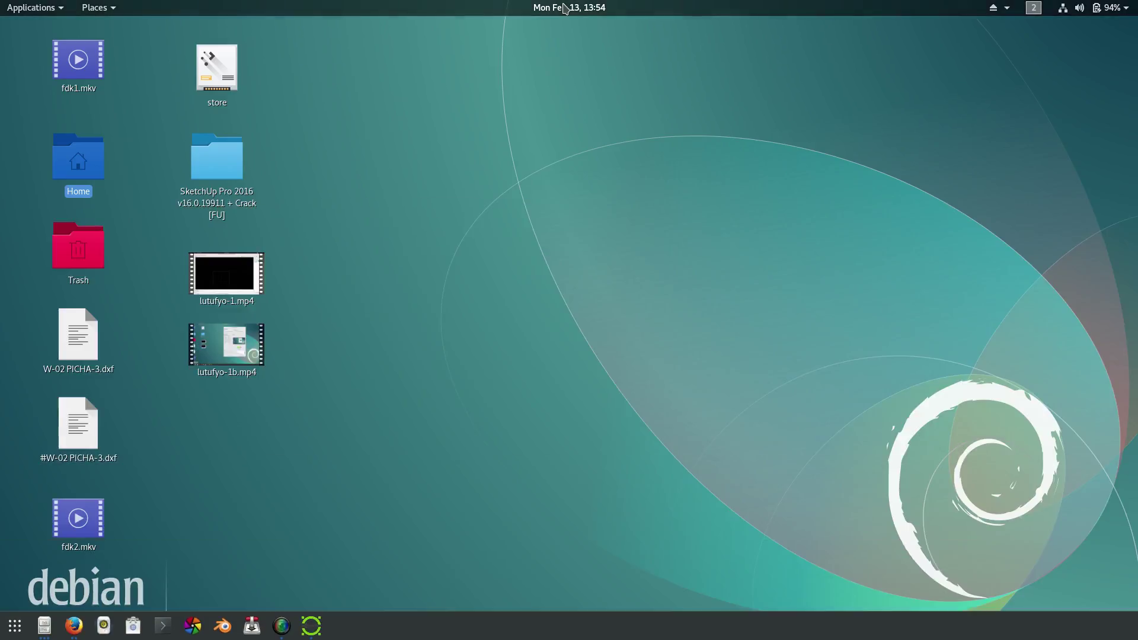
pyautogui.scroll(-2, 563, 8)
pyautogui.scroll(-3, 563, 8)
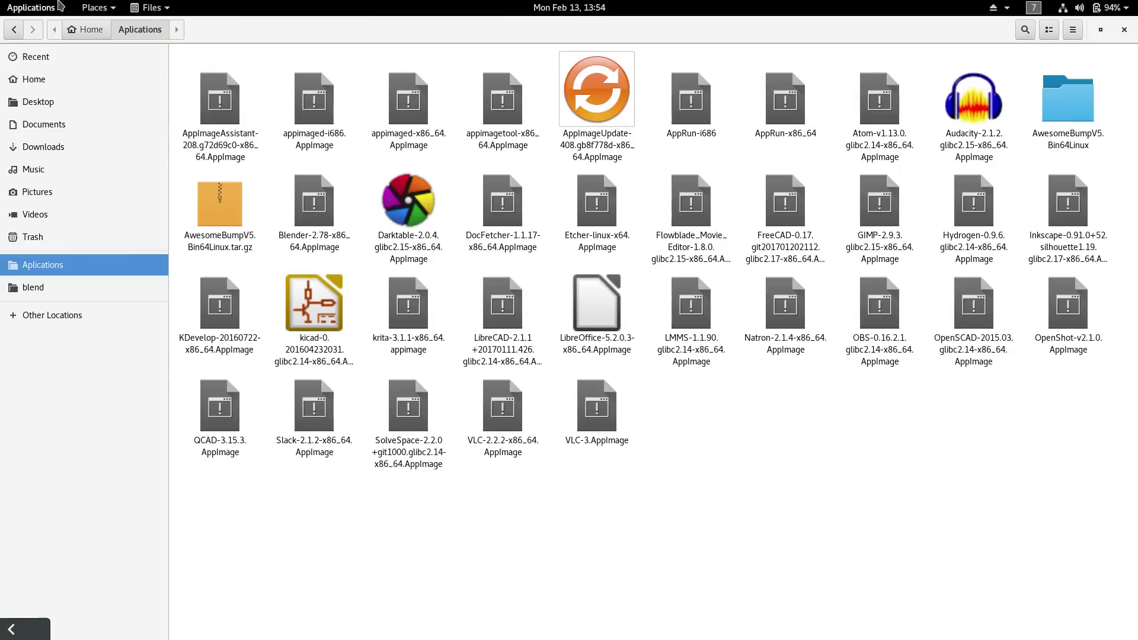
pyautogui.moveTo(1, 1)
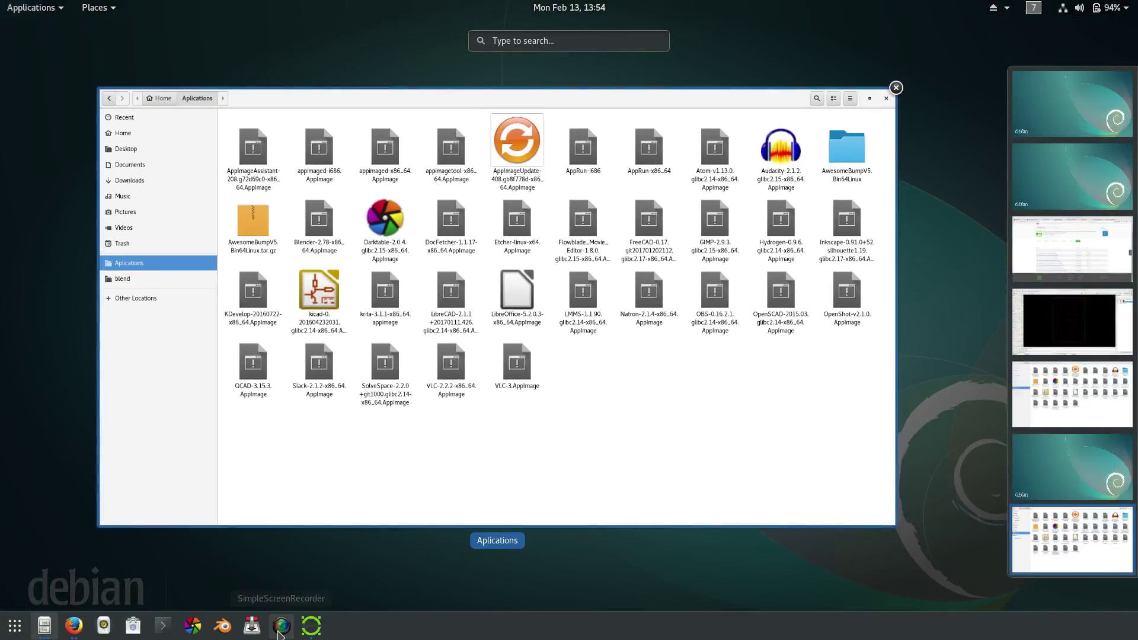
pyautogui.click(310, 625)
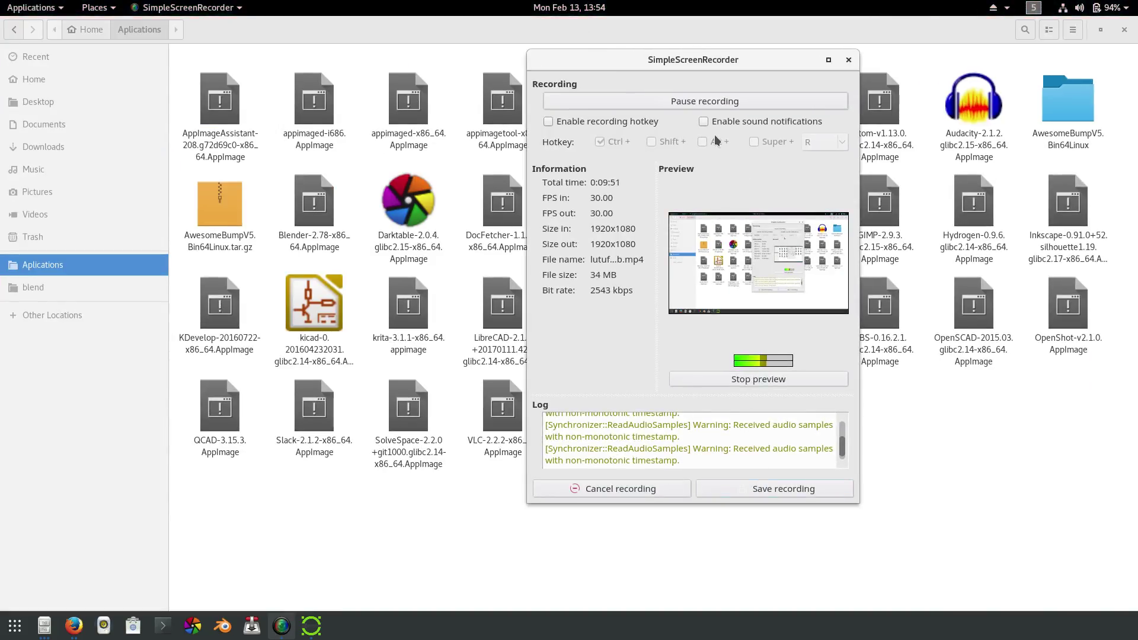